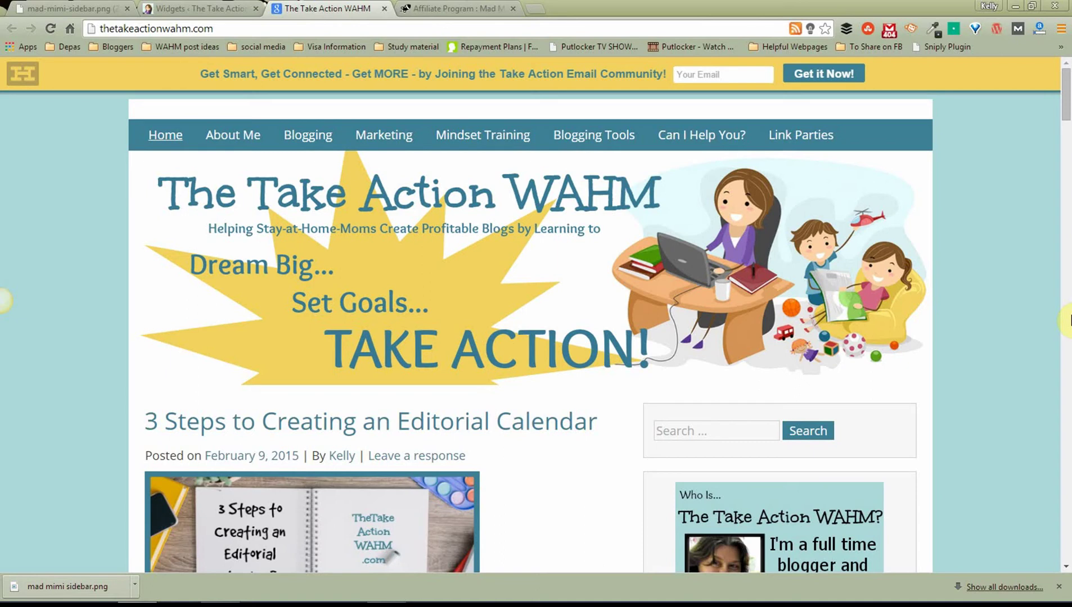
Step: Scroll through the blog's front page, then bring up the Mad Mimi affiliate banners page
scroll(1033, 362, down, 5)
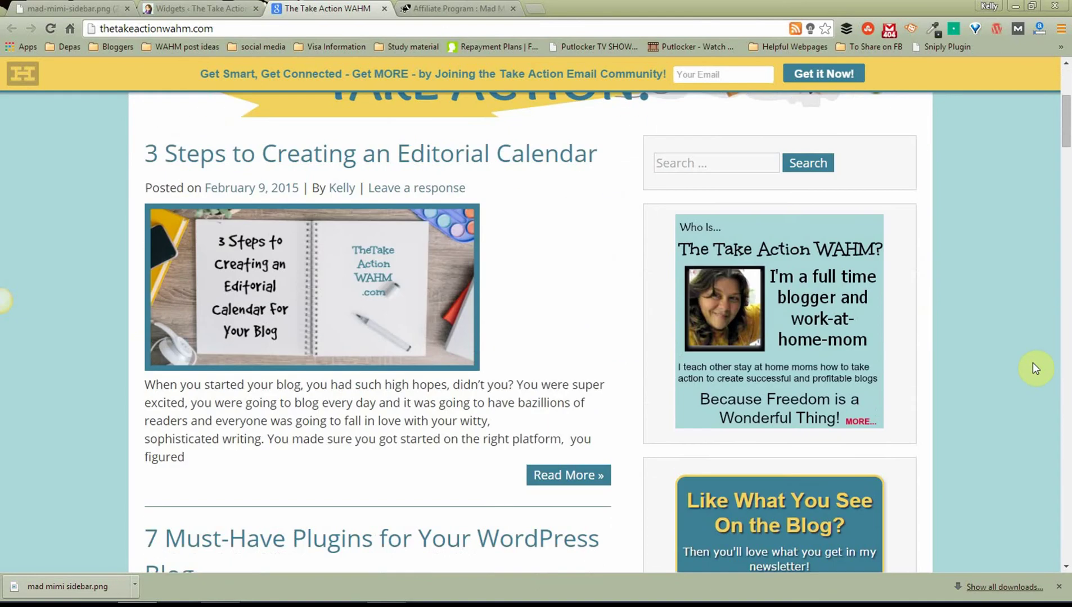
scroll(1033, 363, down, 7)
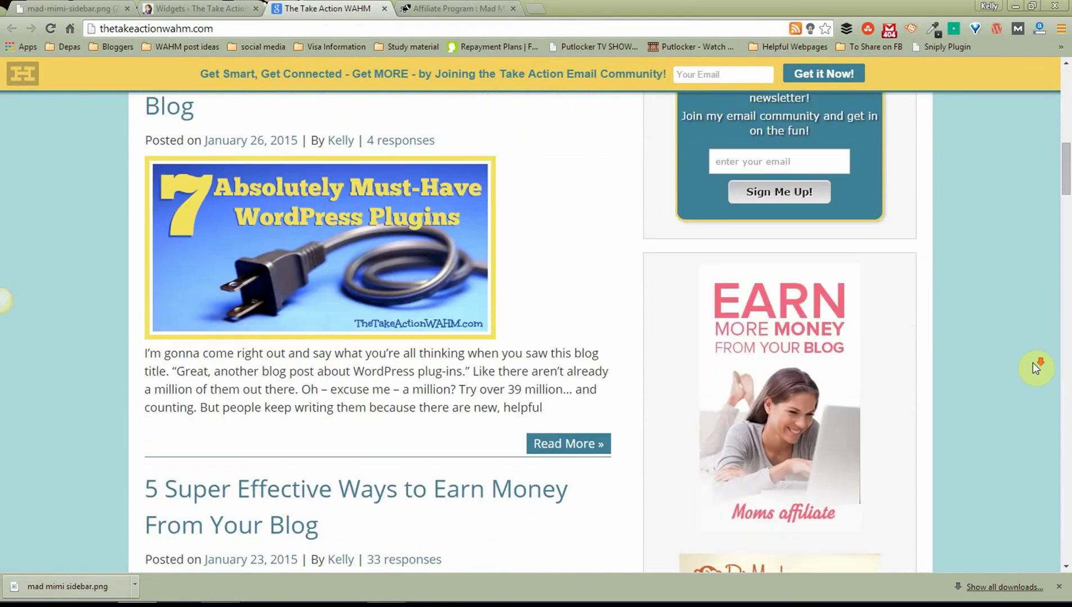
scroll(956, 379, down, 6)
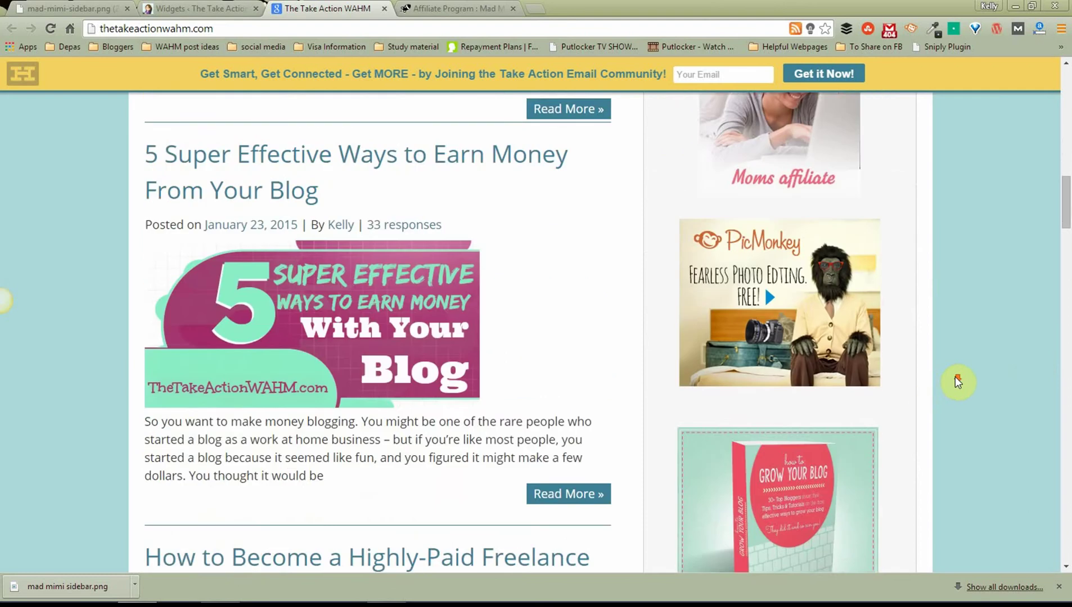
scroll(958, 382, down, 2)
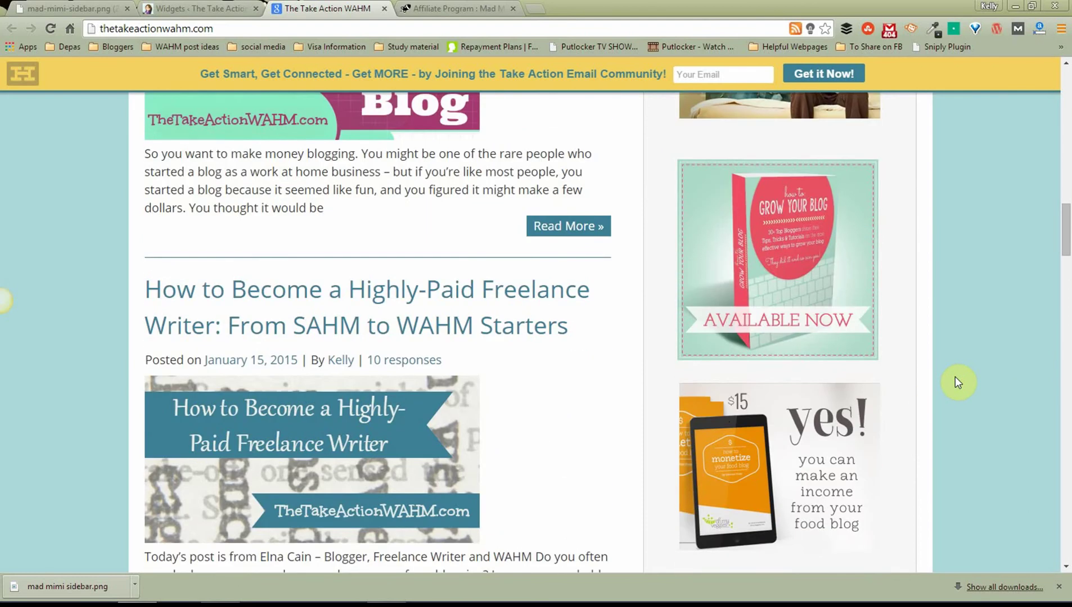
scroll(958, 382, up, 12)
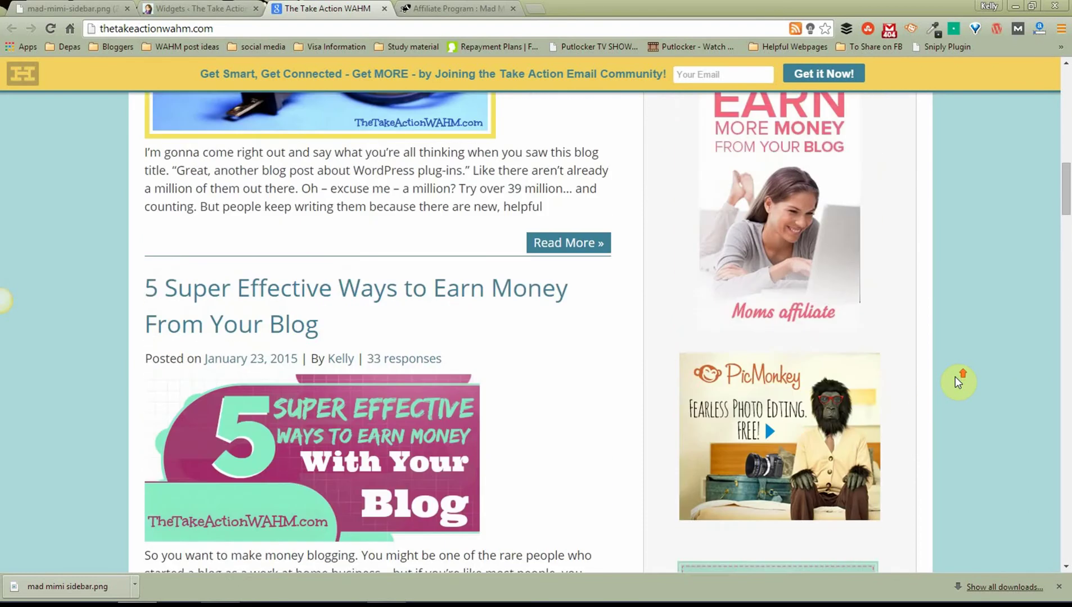
scroll(956, 380, up, 9)
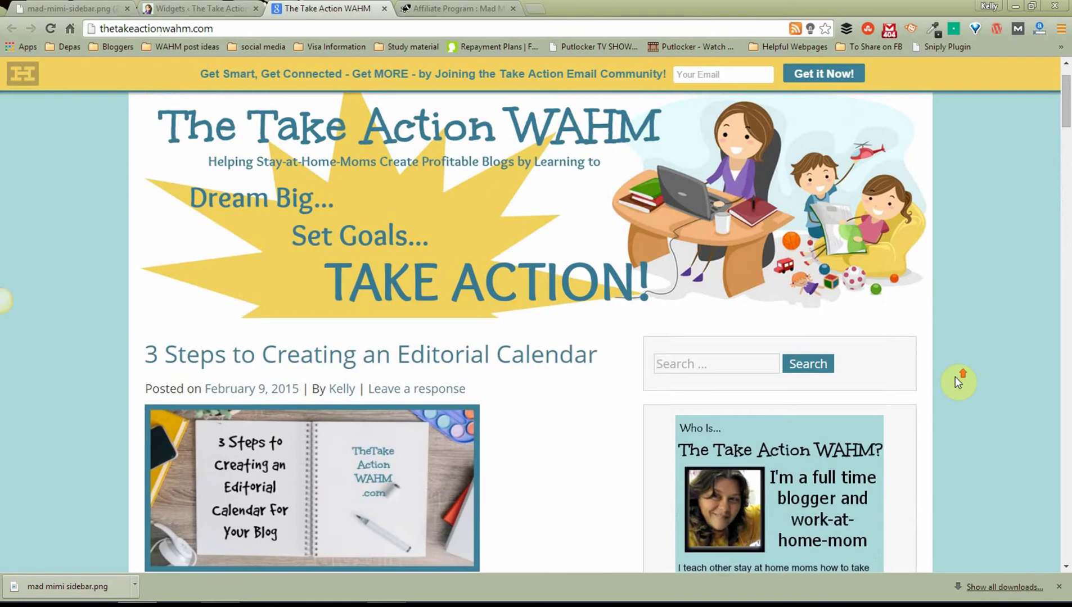
scroll(955, 377, up, 1)
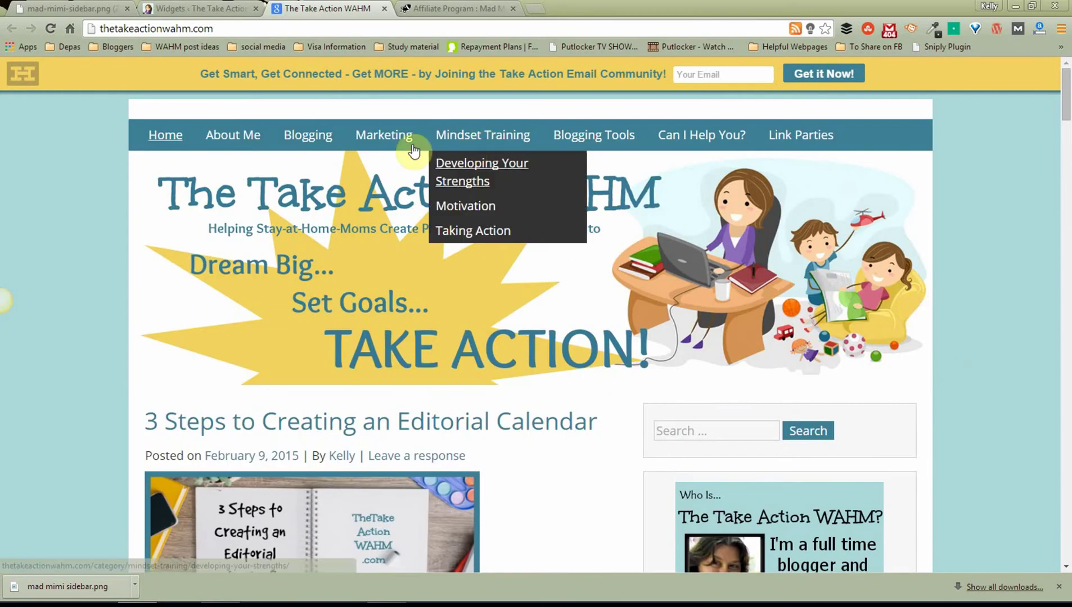
click(449, 8)
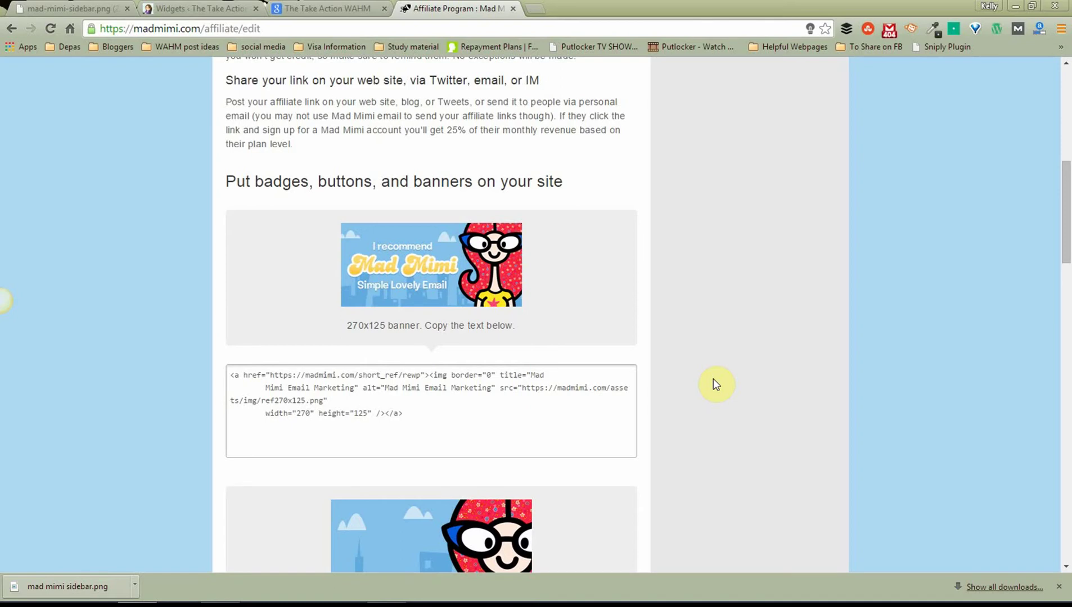
Step: Scroll through the blog front page's sidebar to check its current content
click(343, 7)
scroll(992, 210, down, 15)
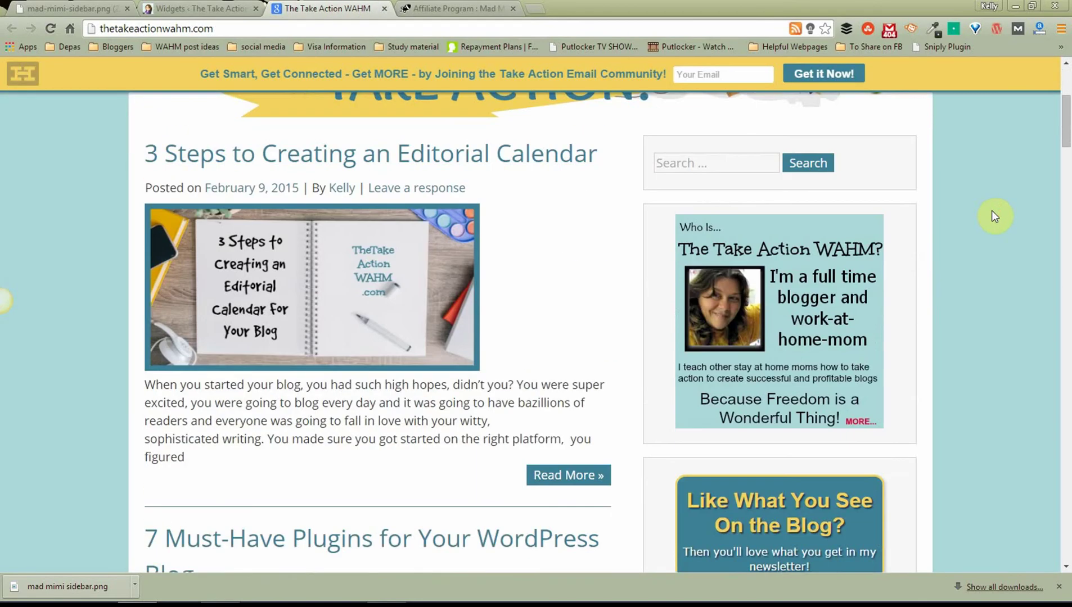
scroll(802, 394, down, 17)
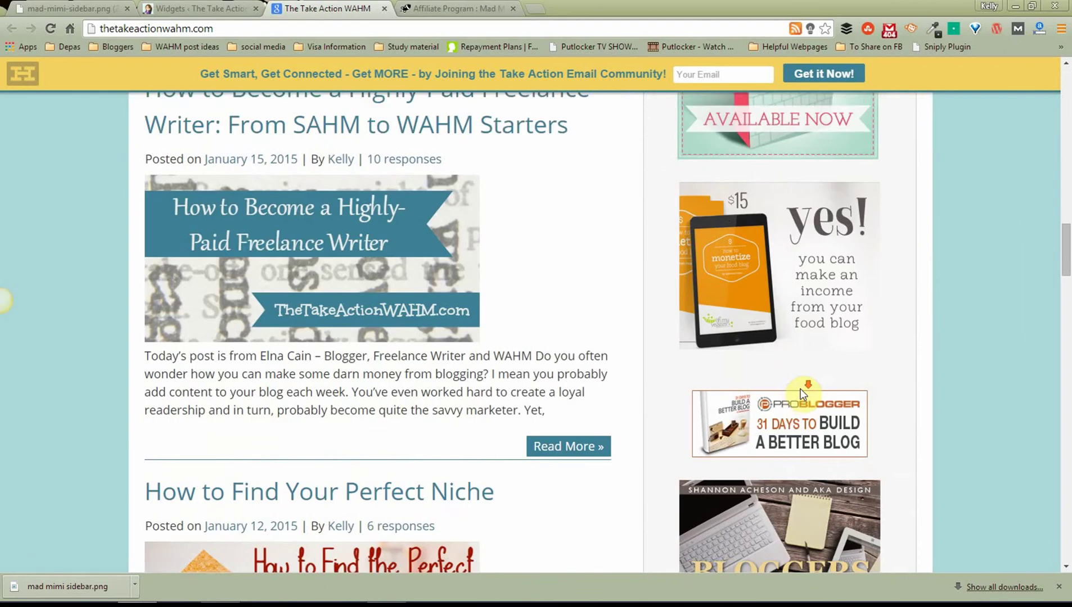
scroll(802, 396, up, 10)
scroll(802, 395, up, 12)
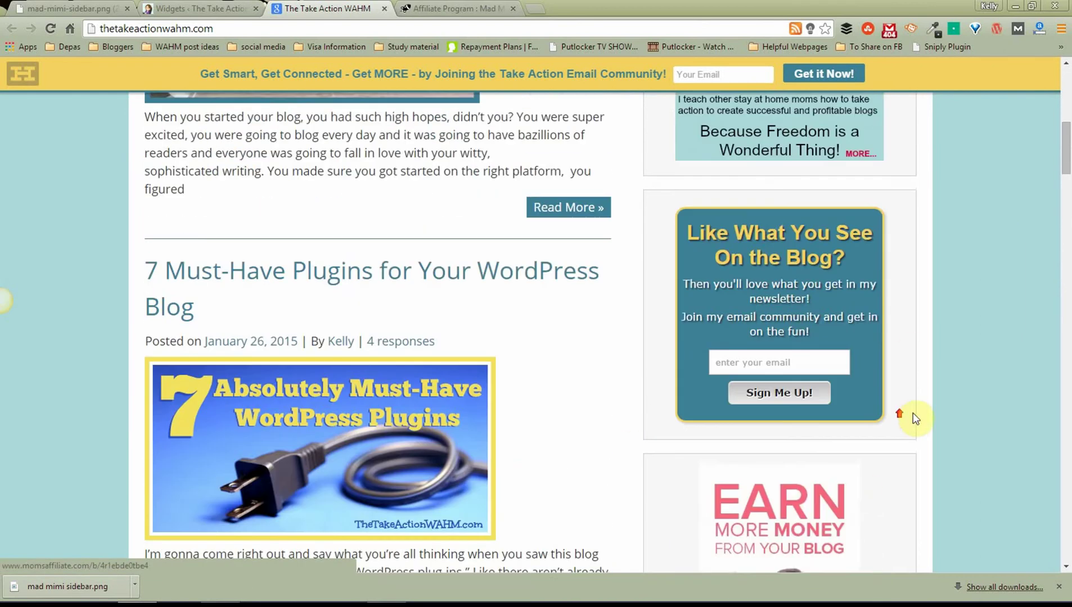
scroll(912, 416, up, 7)
scroll(916, 419, up, 3)
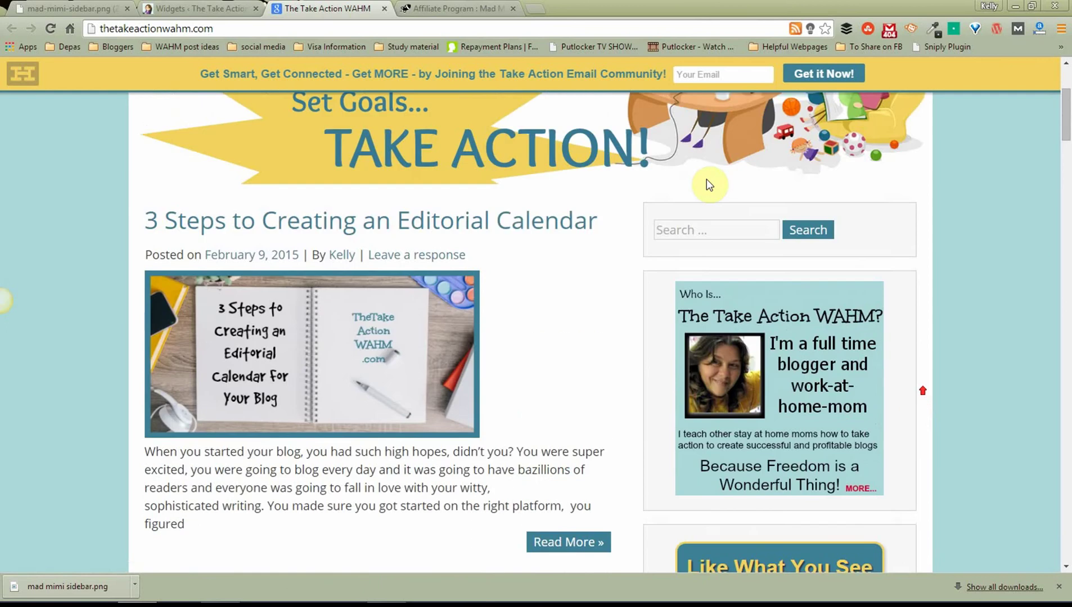
Step: Return to the Mad Mimi affiliate page and scroll to the 270x125 banner code
click(479, 8)
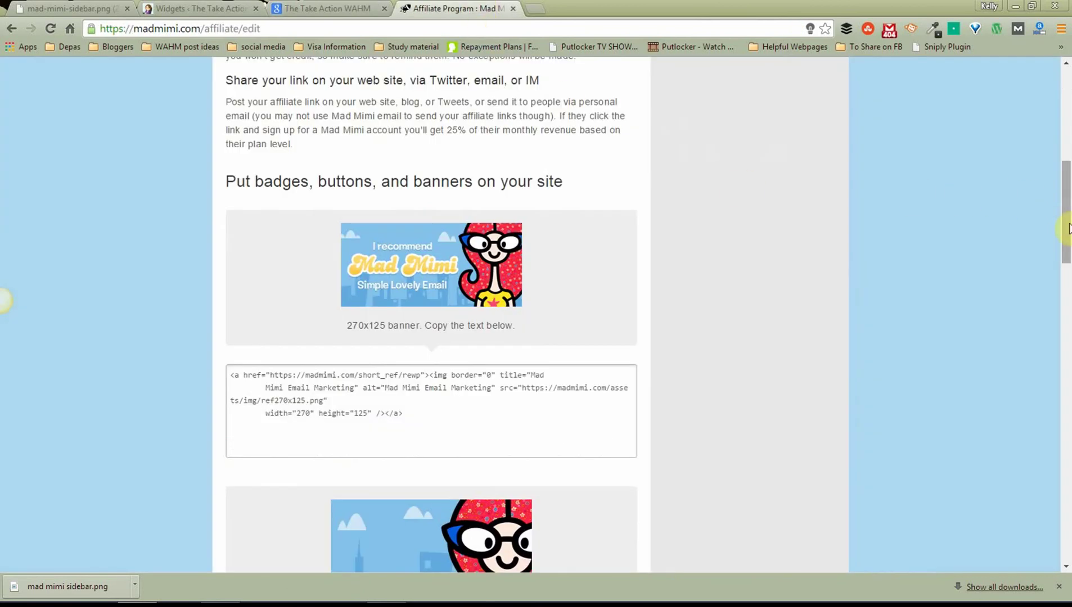
mouse_move(1065, 203)
mouse_down()
mouse_move(1070, 124)
mouse_move(1069, 204)
mouse_up()
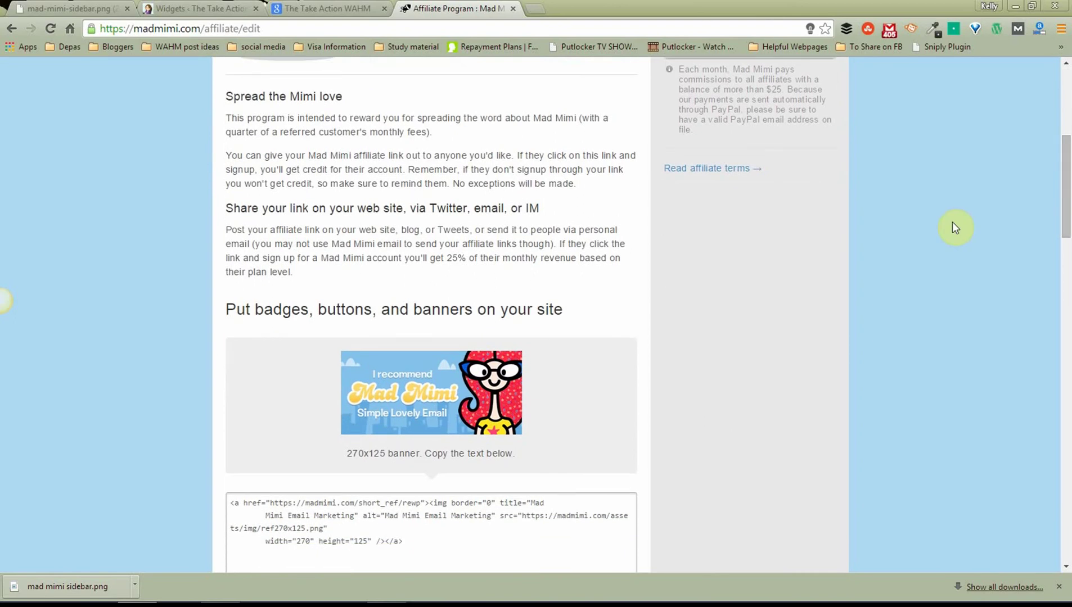
scroll(977, 230, down, 2)
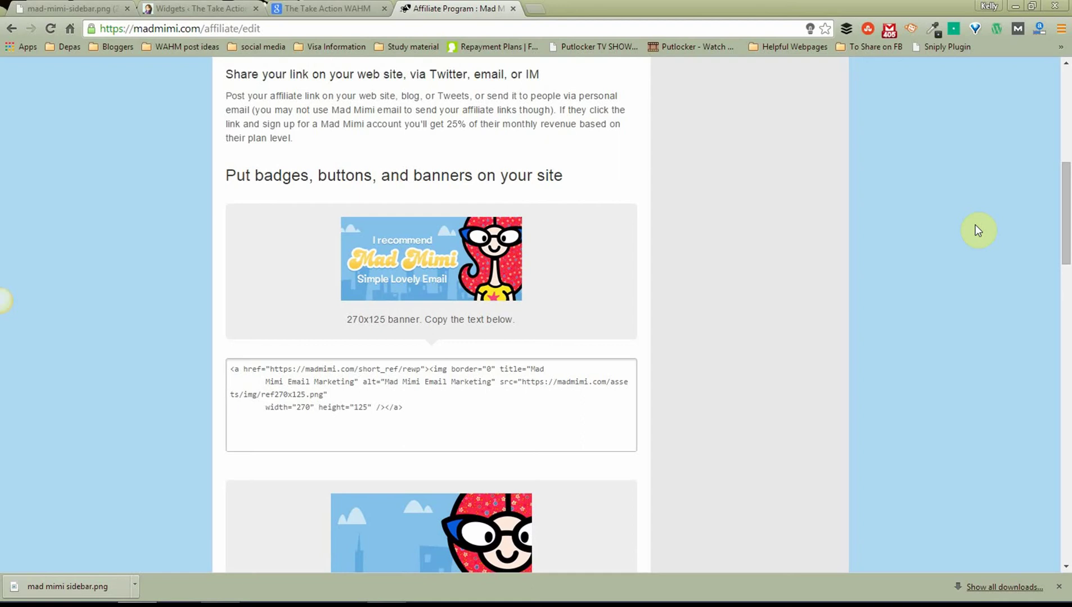
Step: Scroll down the blog front page, then go to the WordPress Widgets admin page
click(317, 8)
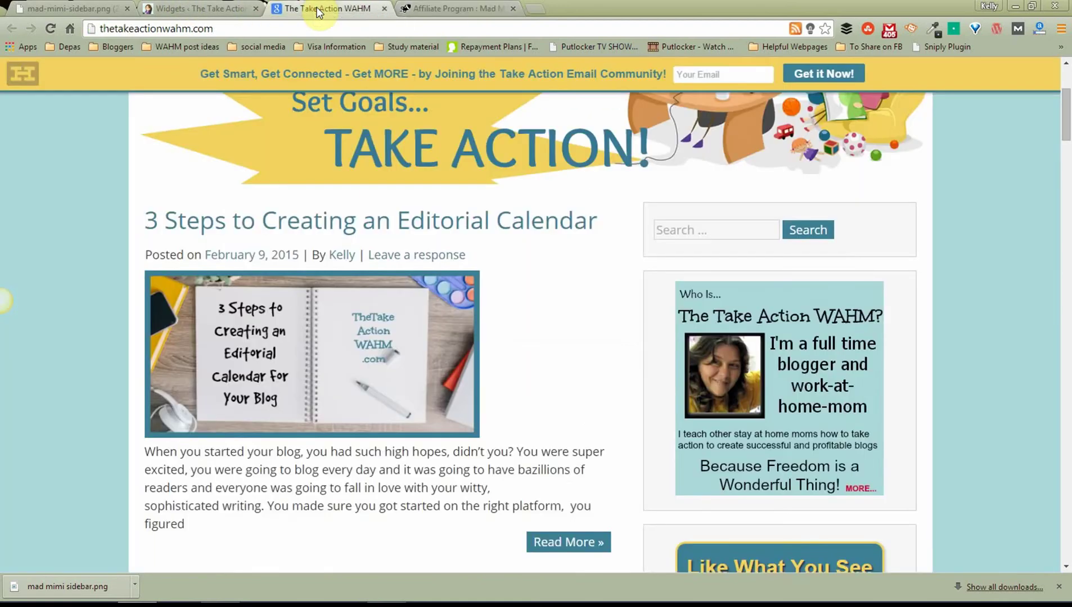
scroll(1038, 247, down, 6)
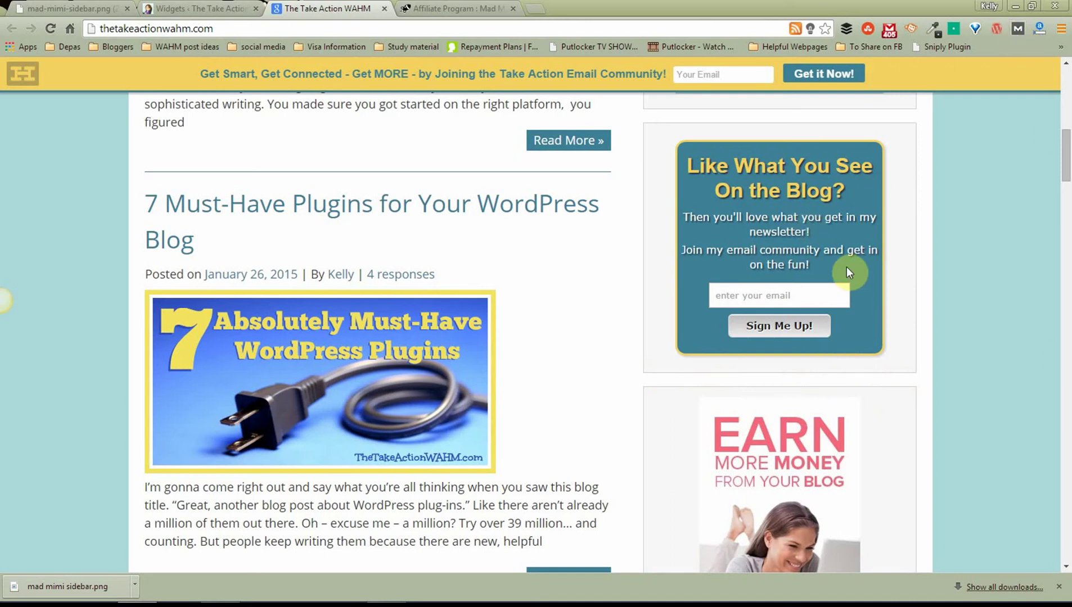
click(228, 7)
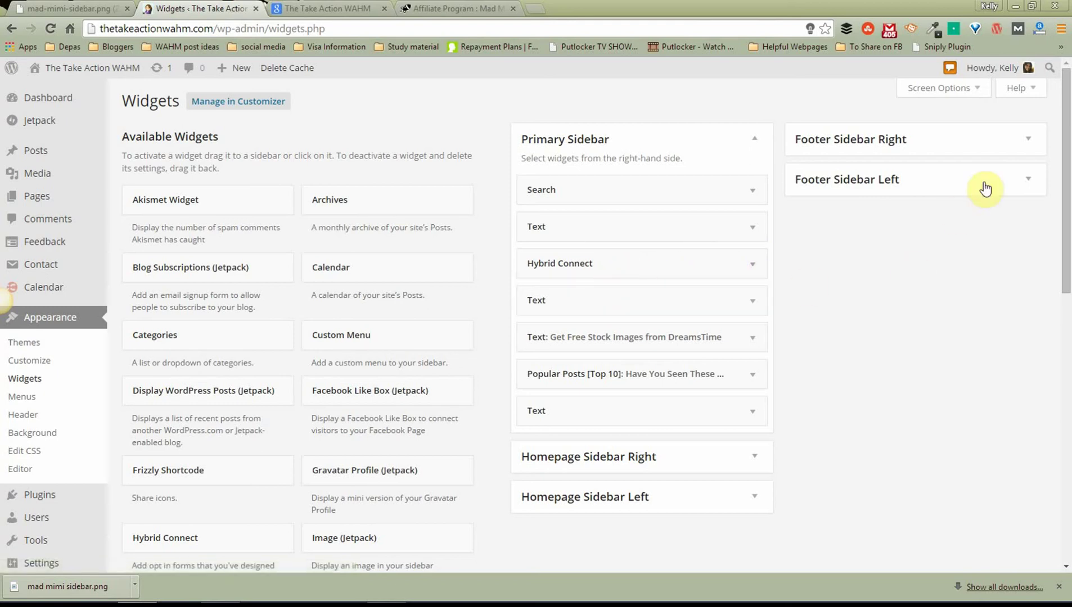
Step: Drag a Text widget into the Primary Sidebar, placing it below Hybrid Connect
drag(1067, 143, 1068, 413)
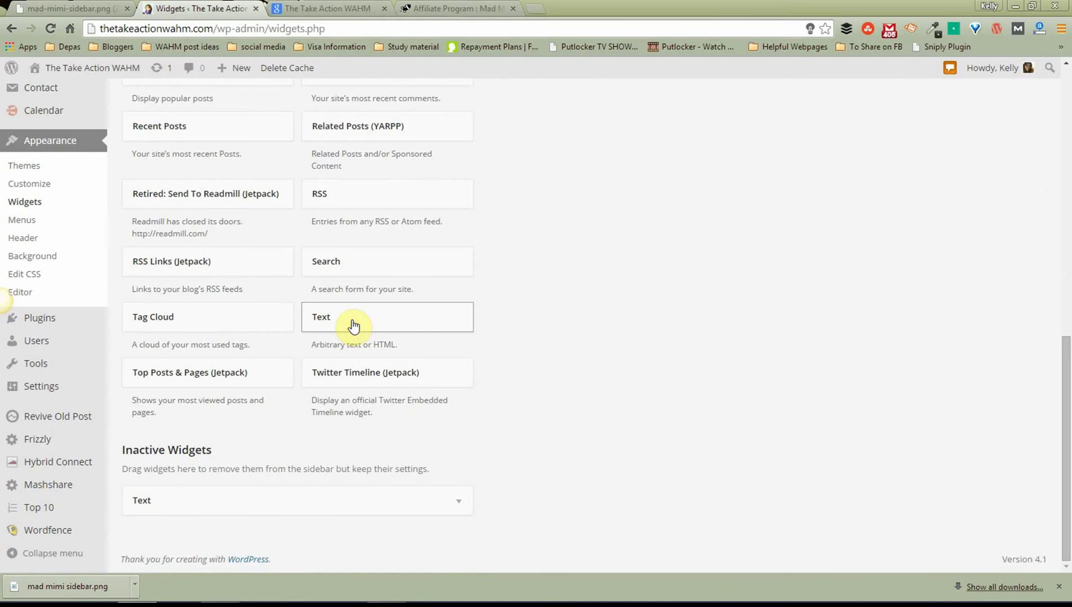
drag(353, 327, 587, 266)
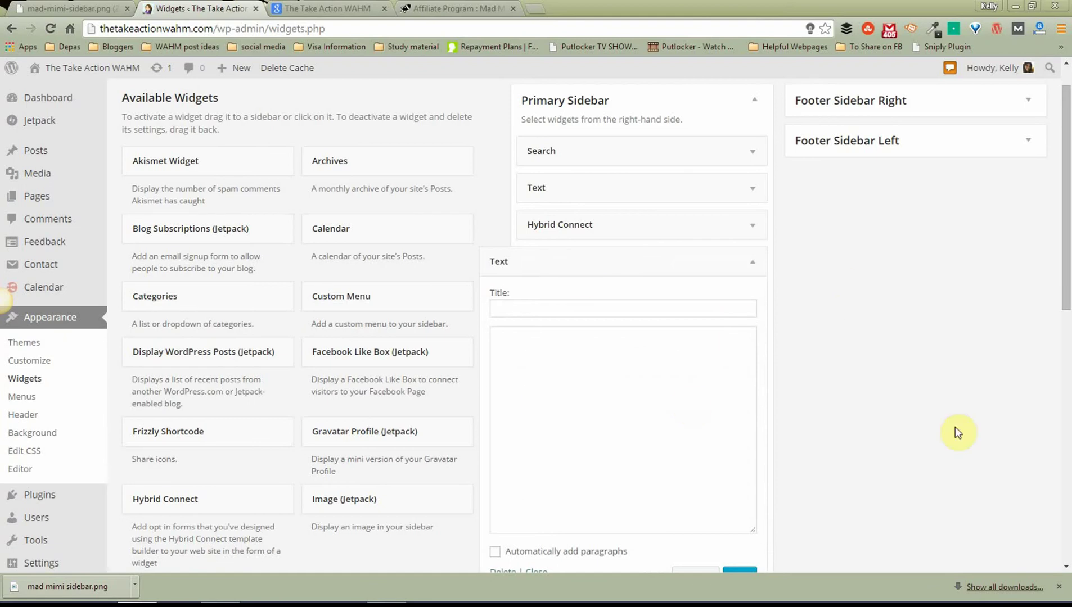
scroll(882, 359, down, 1)
scroll(882, 360, down, 1)
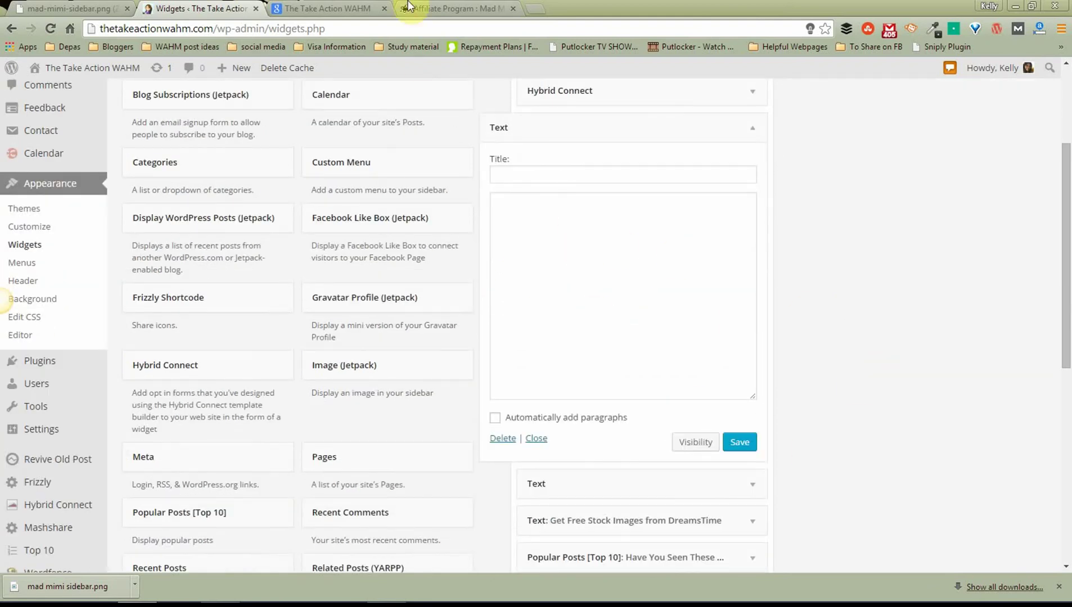
Step: Copy the Mad Mimi 270x125 banner's embed code from the affiliate page
click(438, 7)
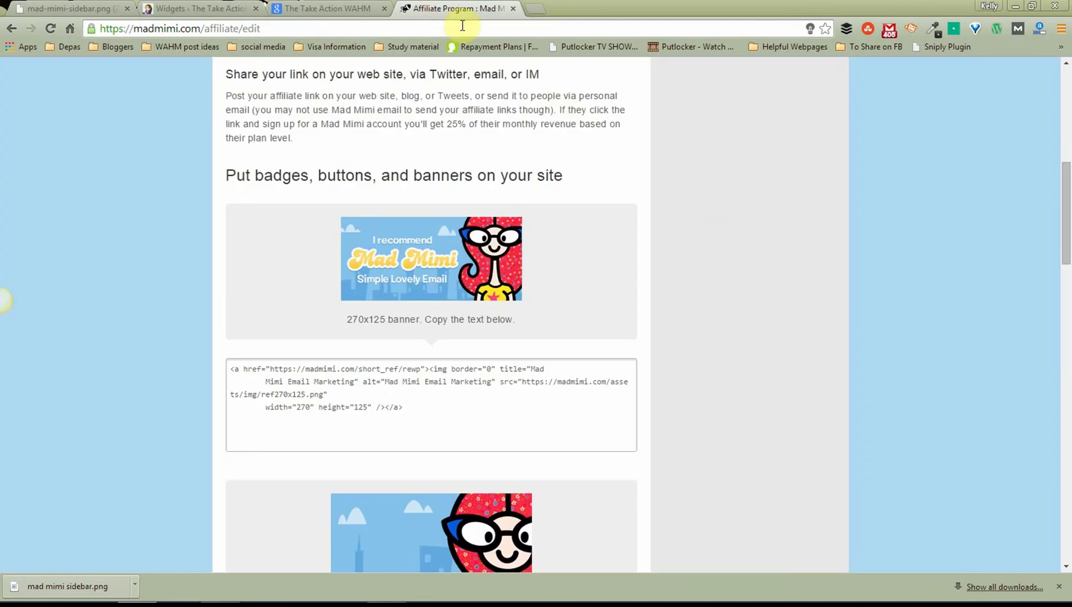
scroll(710, 208, down, 1)
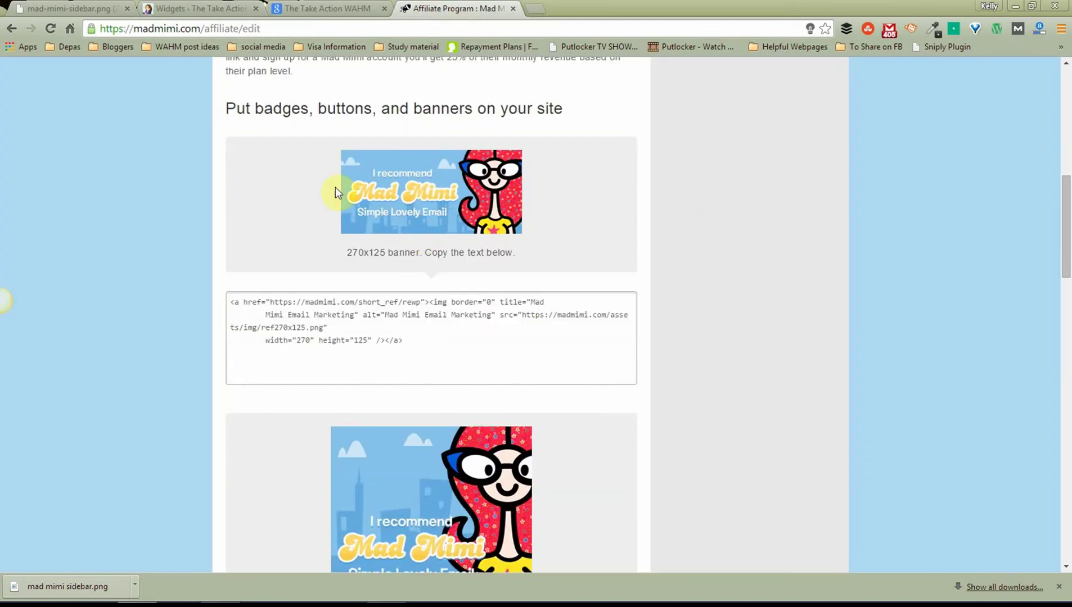
scroll(707, 222, down, 3)
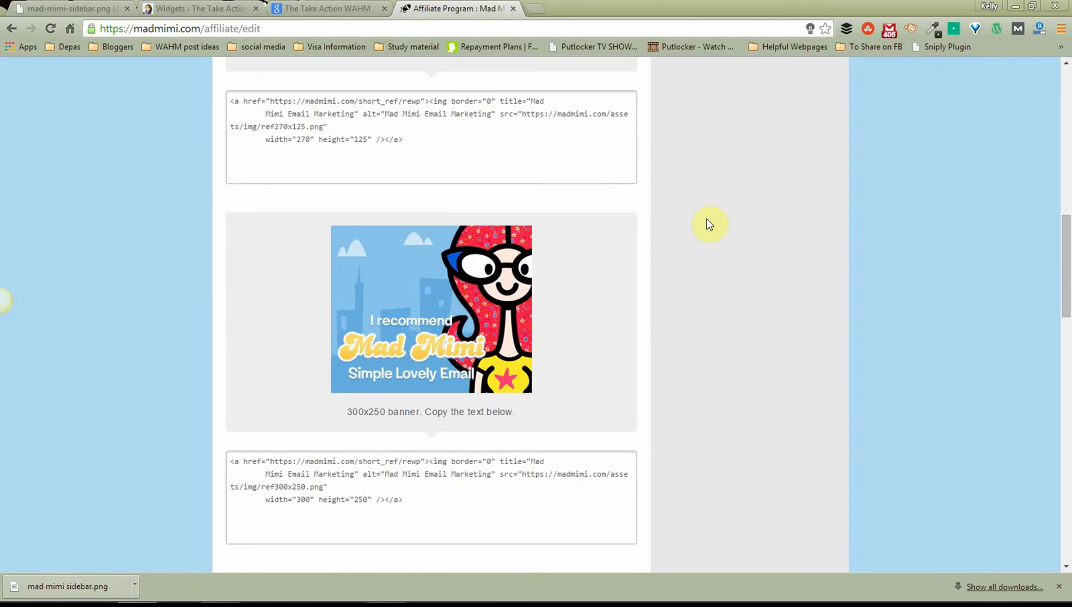
scroll(675, 309, up, 2)
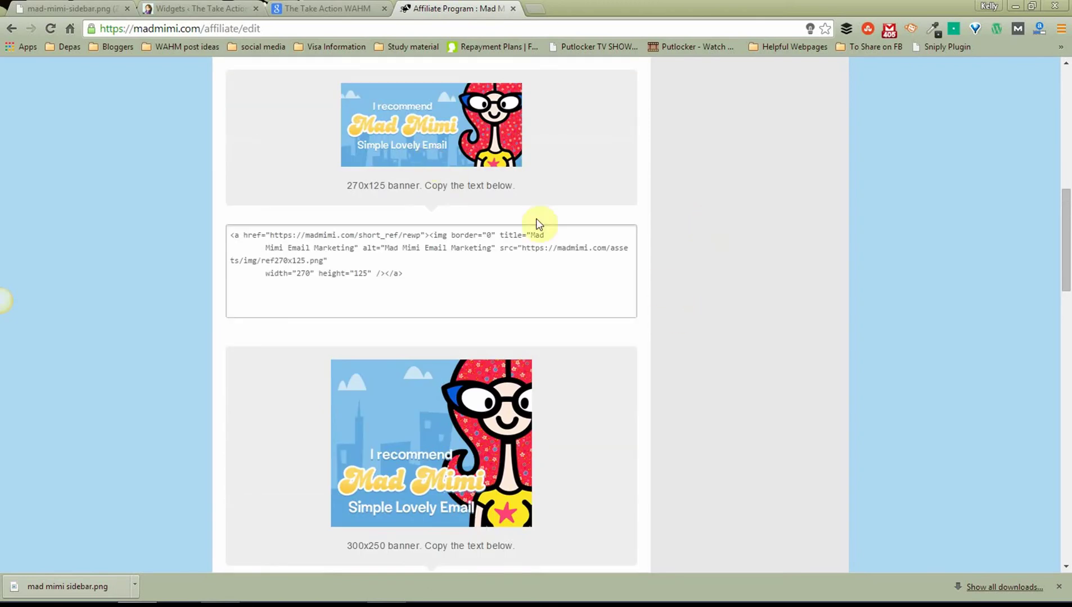
click(423, 272)
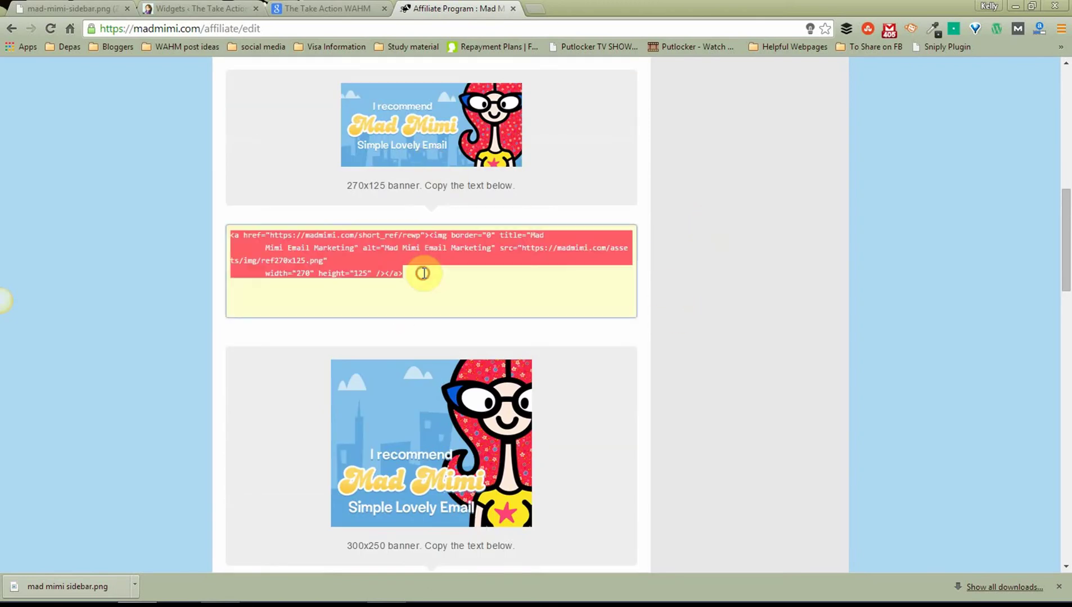
right_click(357, 247)
click(402, 308)
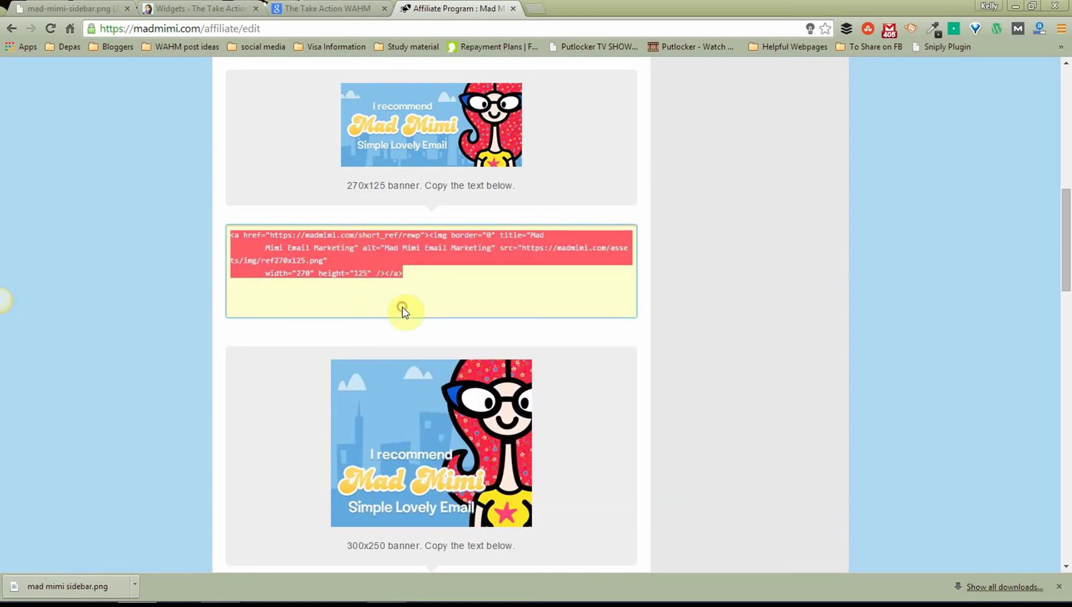
Step: Paste the banner code into the new Text widget's content and save the widget
click(206, 8)
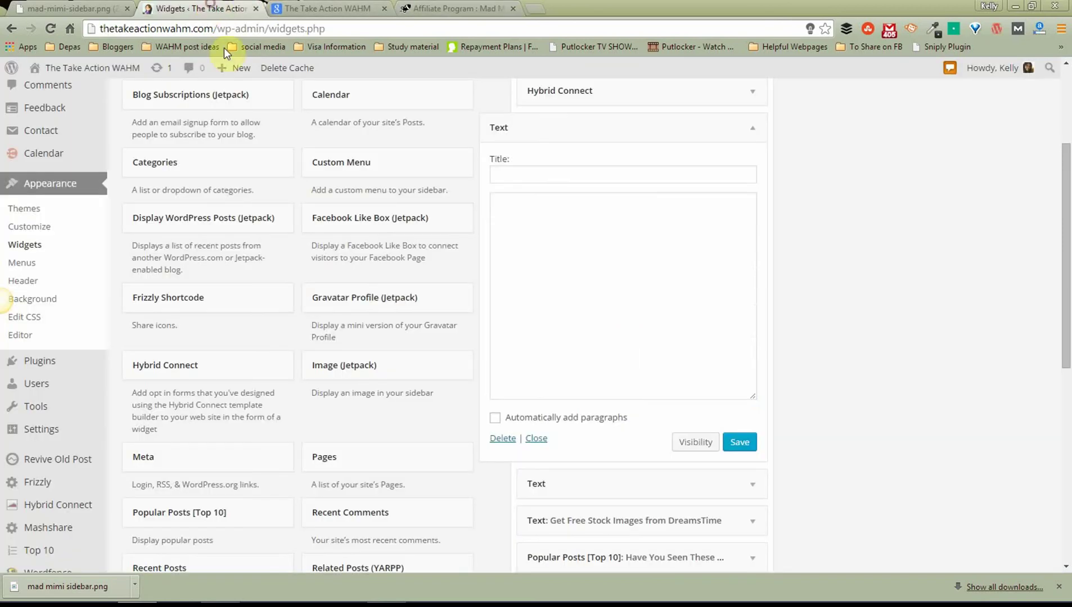
click(539, 262)
right_click(539, 262)
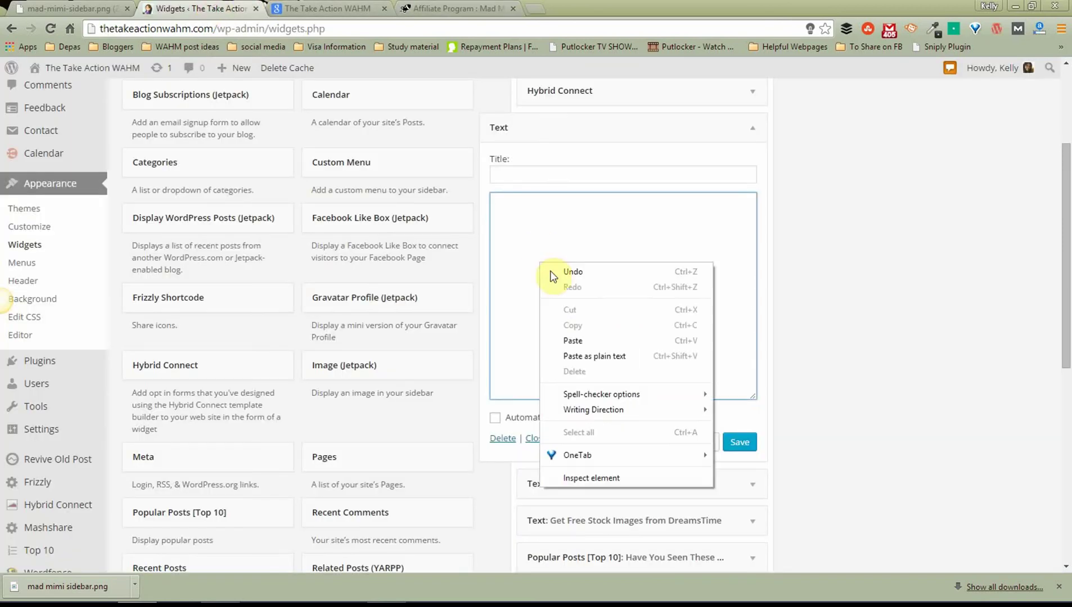
click(579, 341)
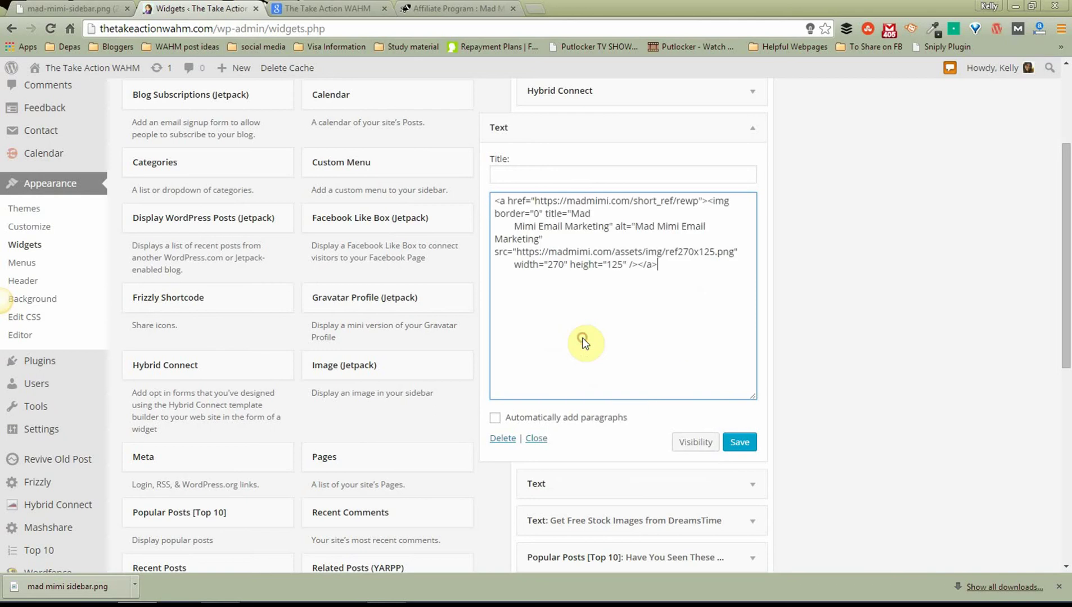
click(740, 443)
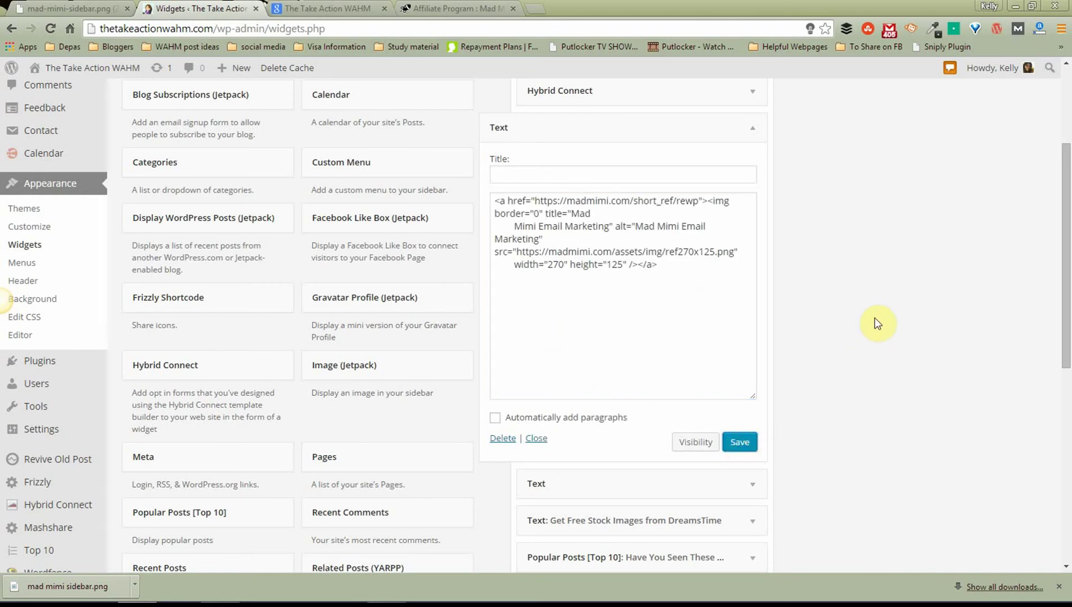
Step: Reload the blog and scroll to check the Mad Mimi banner in the sidebar
click(322, 9)
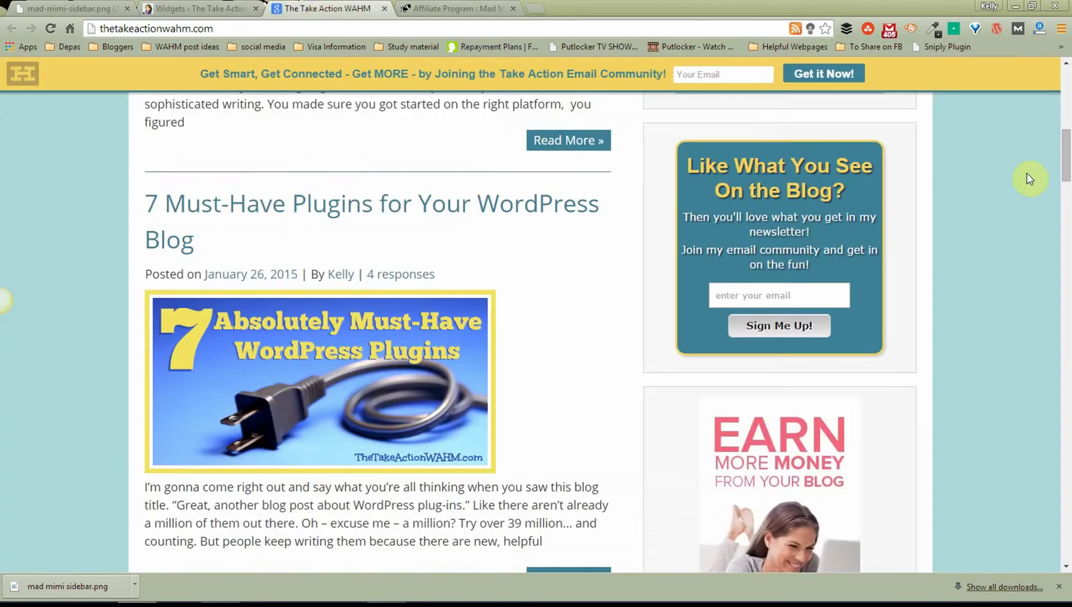
right_click(1027, 167)
click(1023, 205)
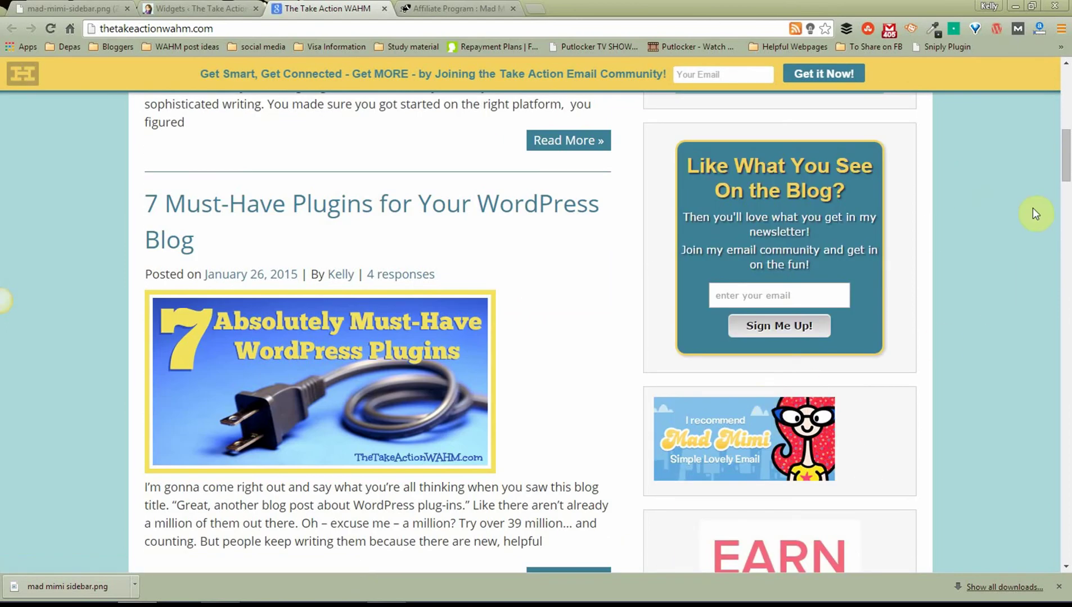
scroll(1035, 212, down, 2)
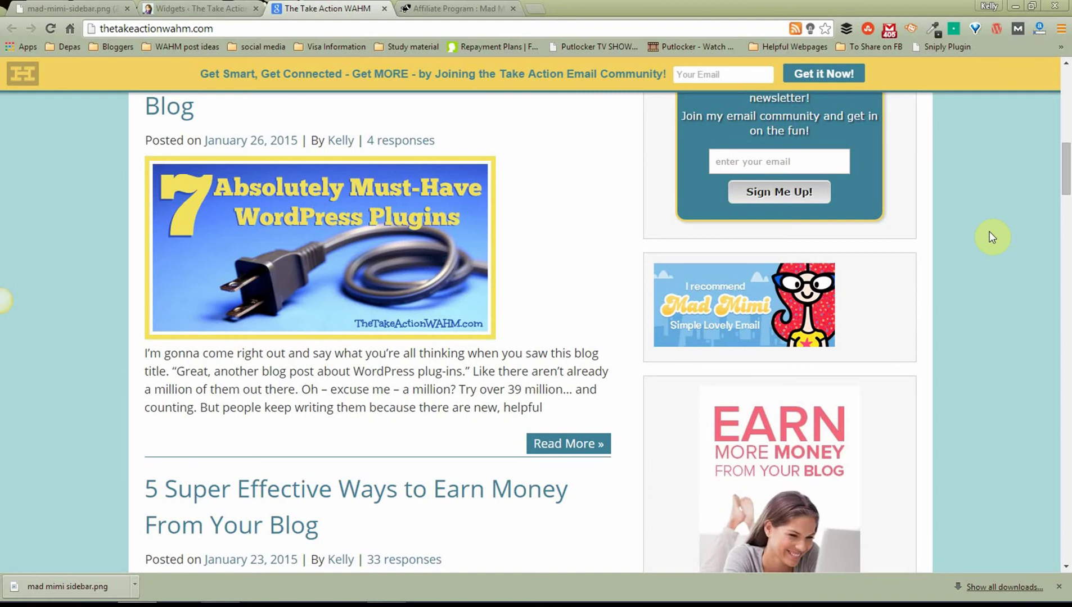
scroll(894, 337, down, 12)
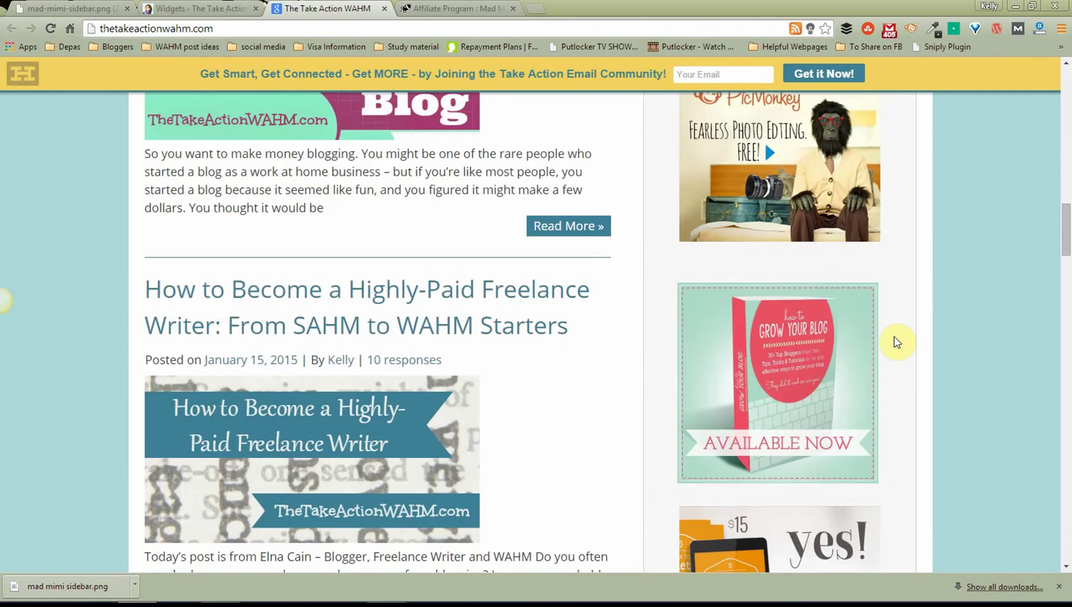
scroll(893, 357, down, 4)
scroll(893, 357, up, 16)
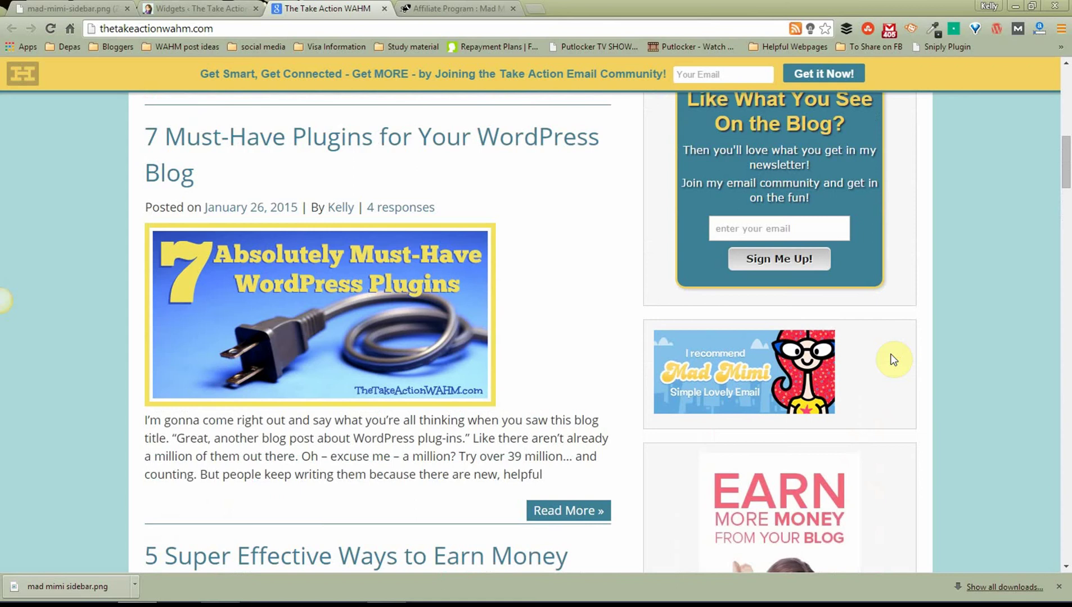
scroll(825, 464, down, 3)
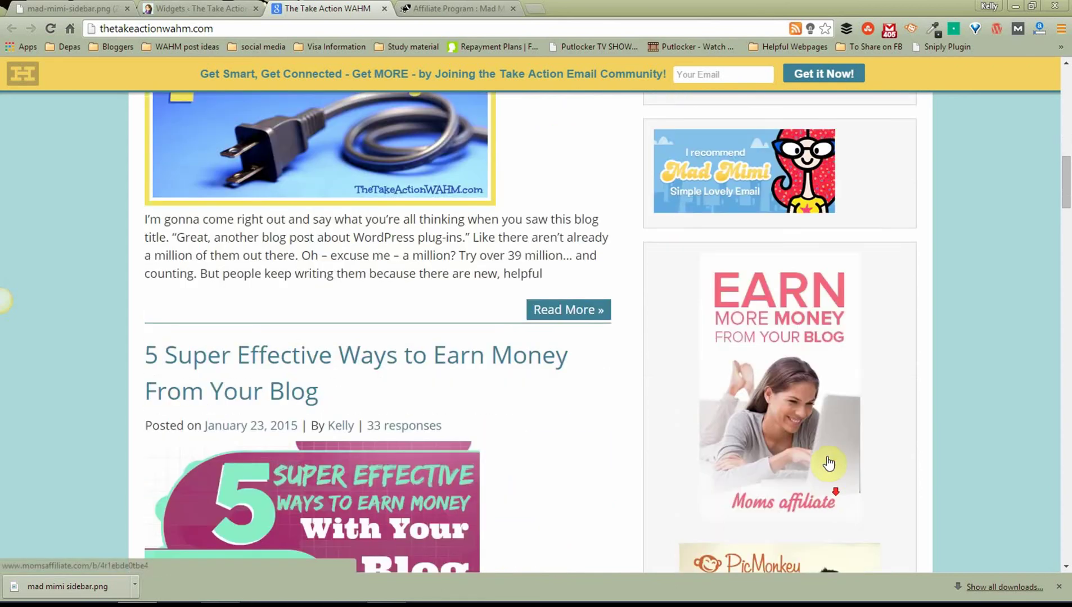
scroll(861, 350, up, 5)
scroll(860, 348, down, 1)
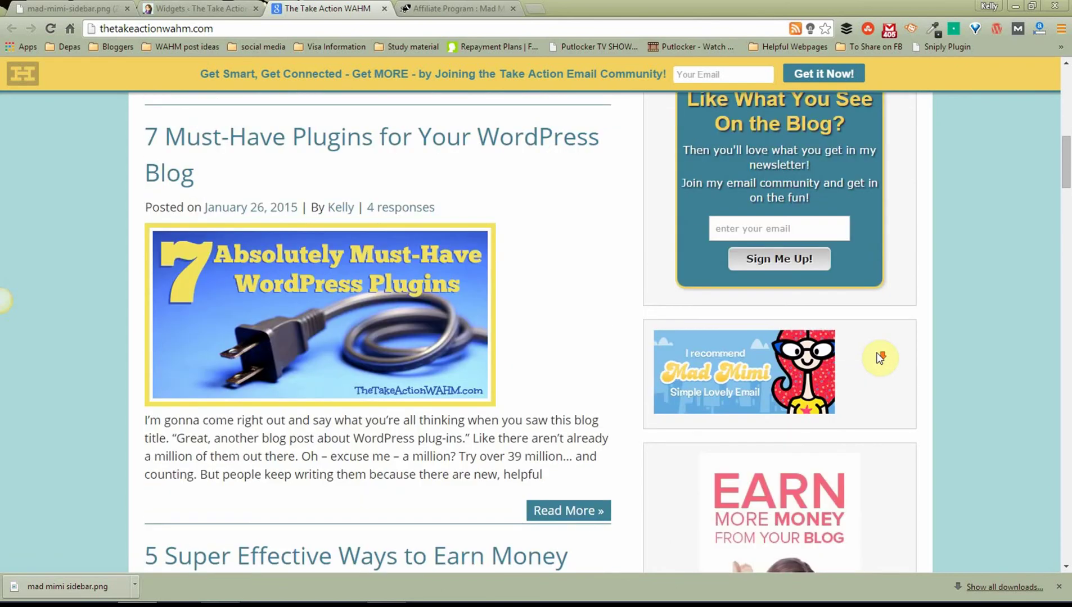
Step: Insert an opening <center> tag before the banner code in the Text widget
click(200, 8)
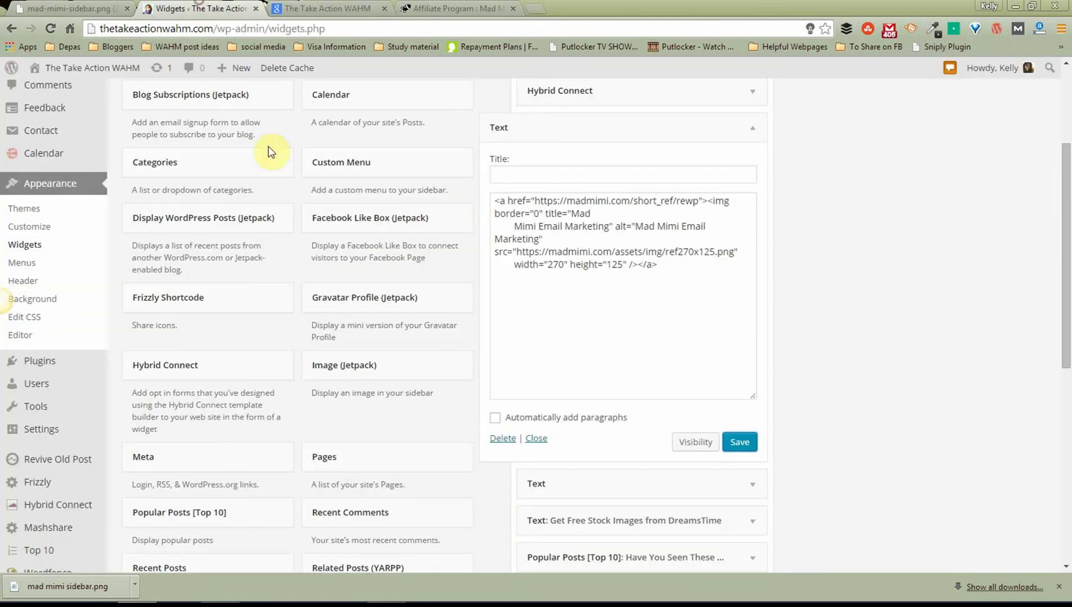
click(494, 200)
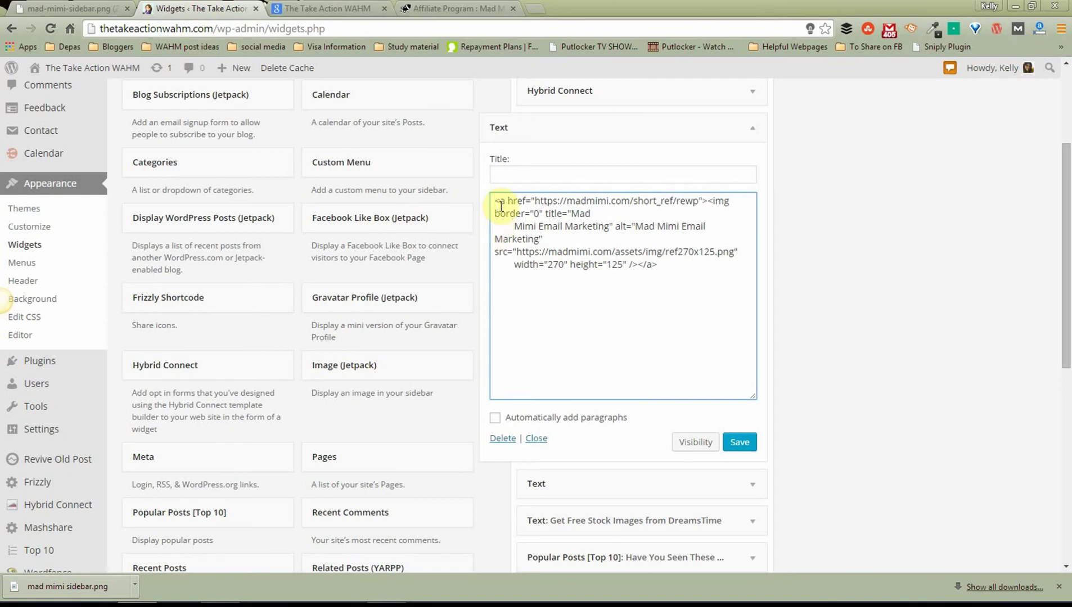
drag(493, 201, 500, 201)
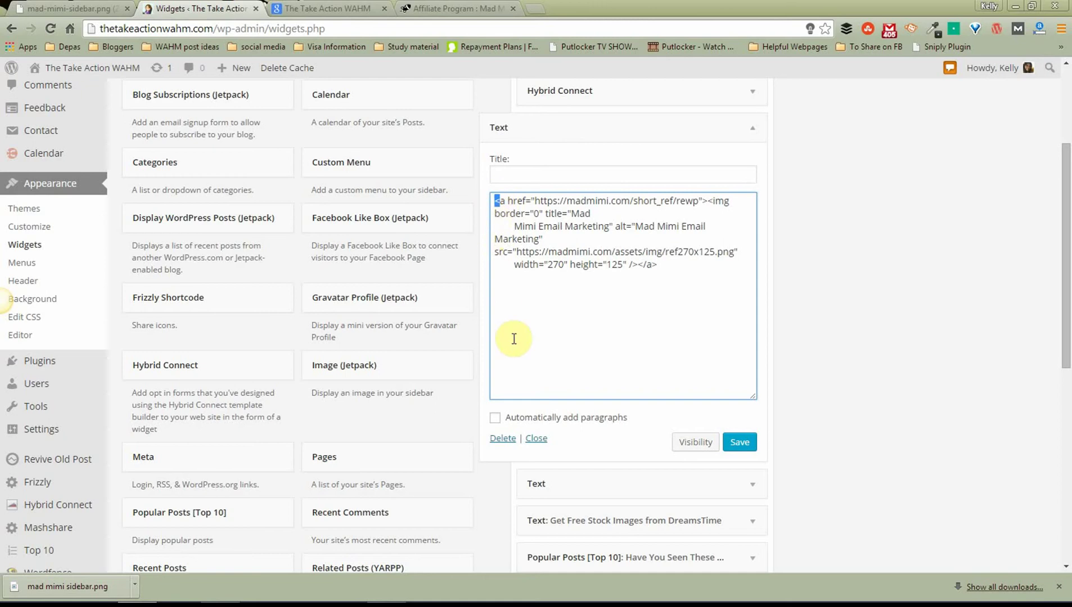
drag(652, 264, 659, 264)
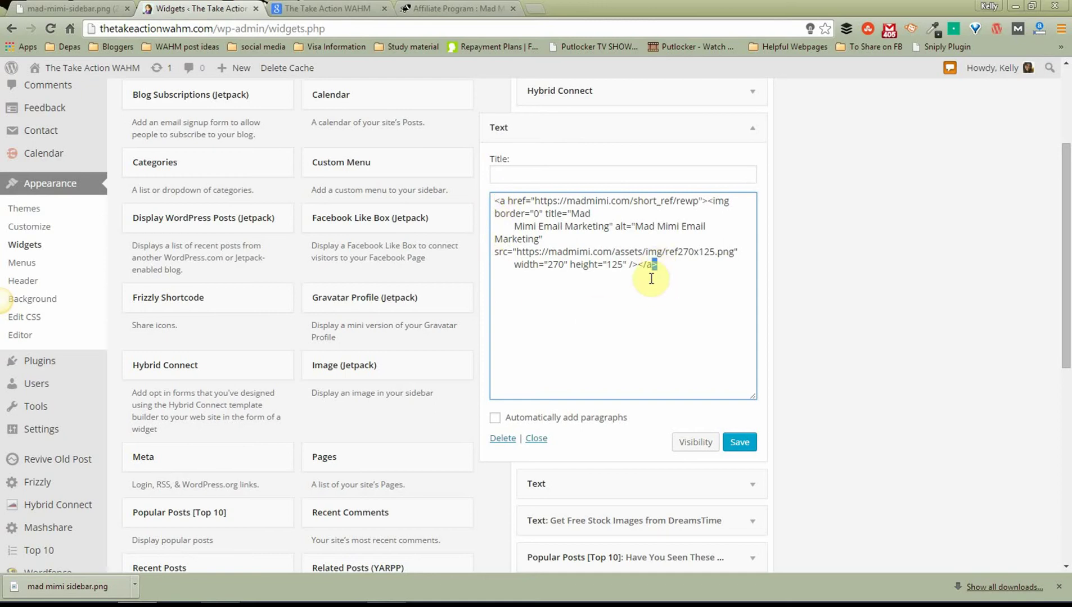
click(494, 201)
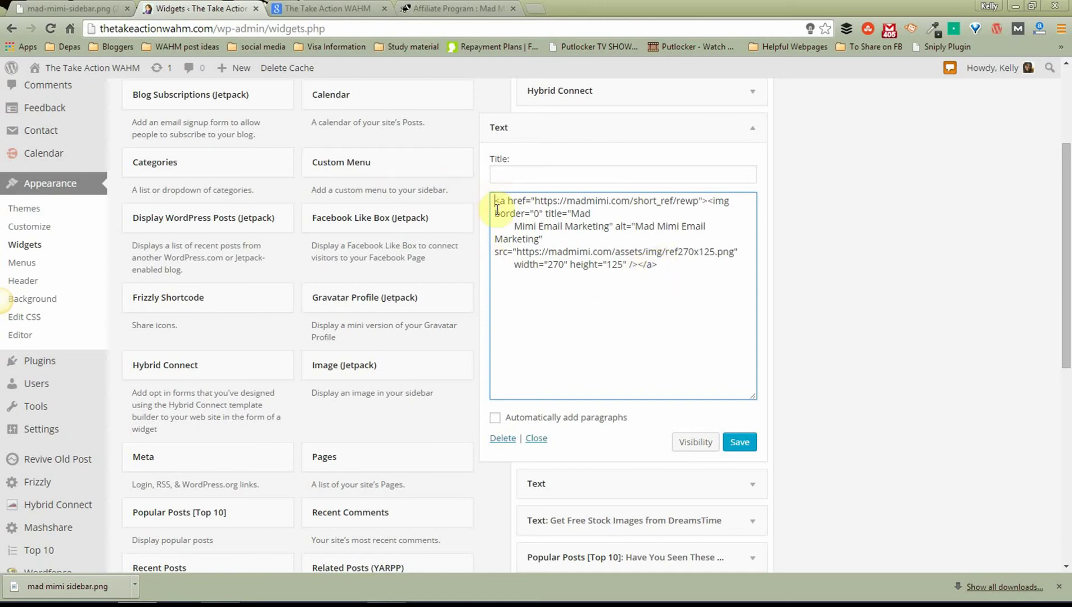
text(<)
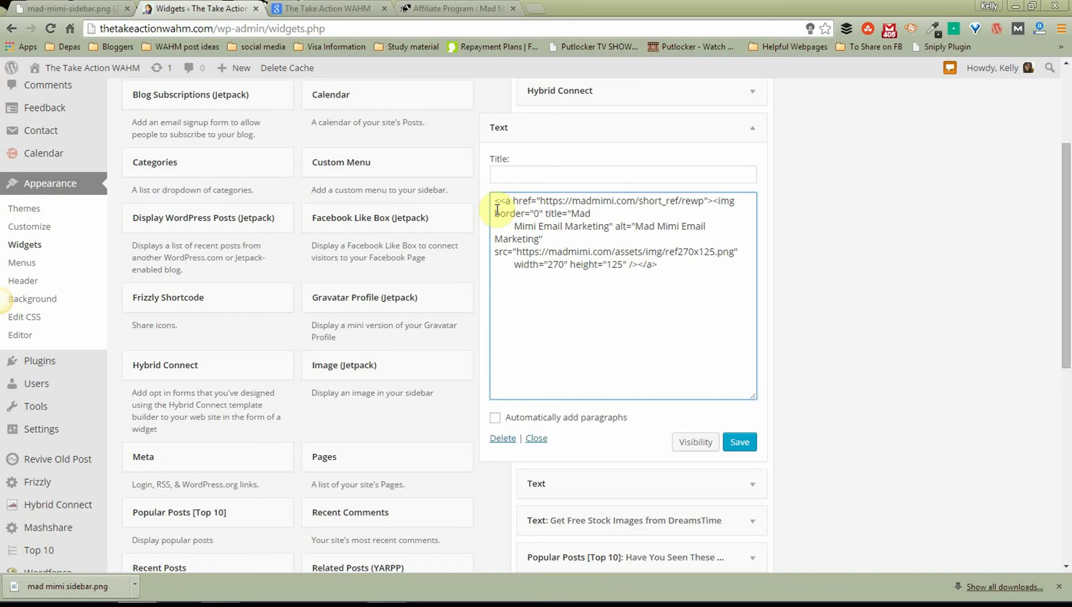
text(center)
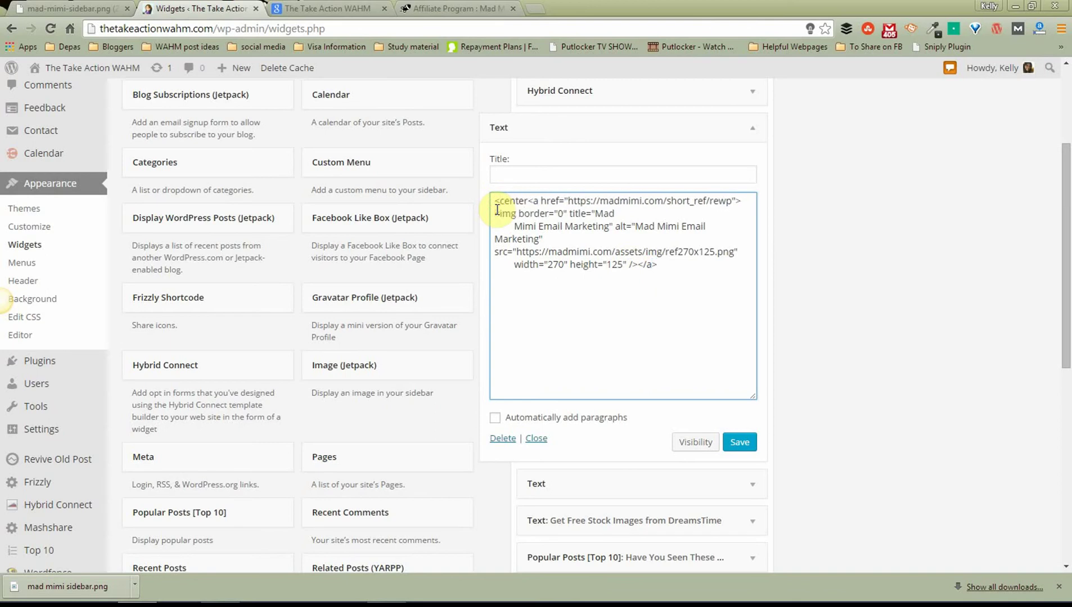
text(>)
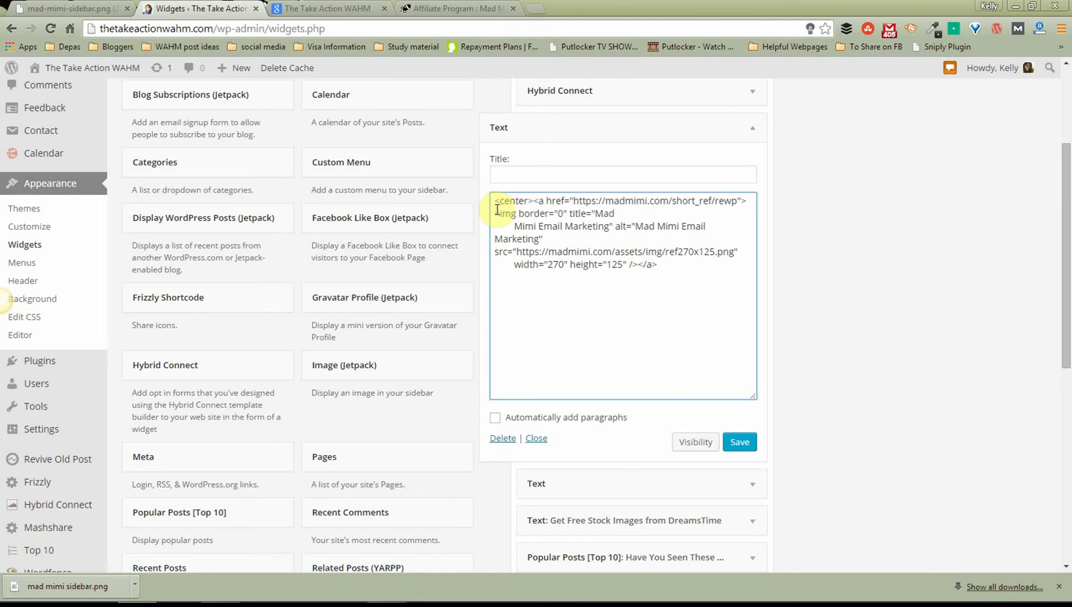
drag(532, 202, 489, 195)
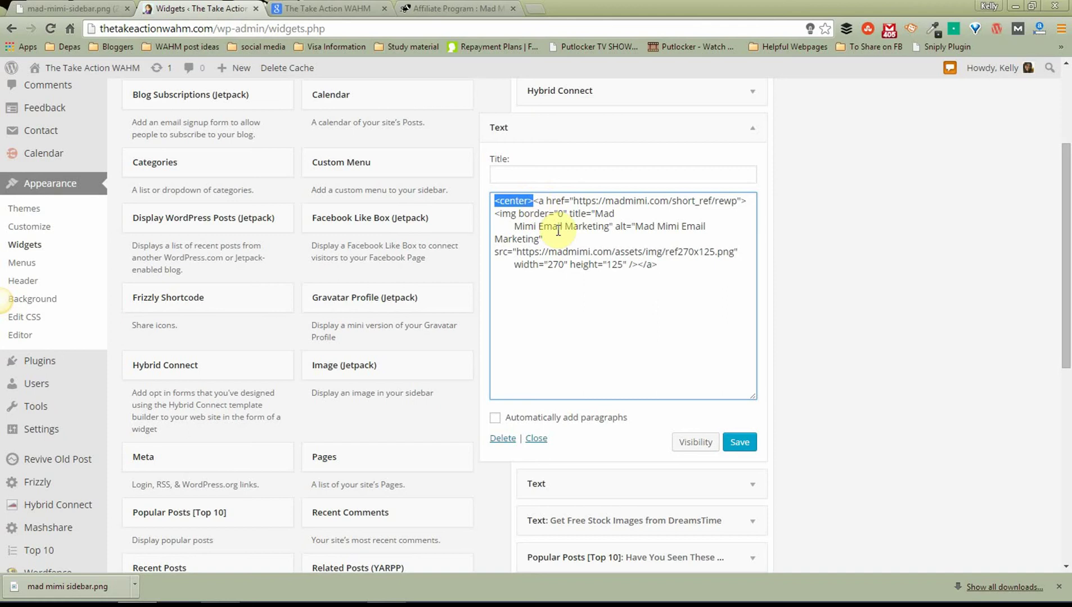
Step: Add the closing </center> tag after the banner code and save the widget
click(668, 265)
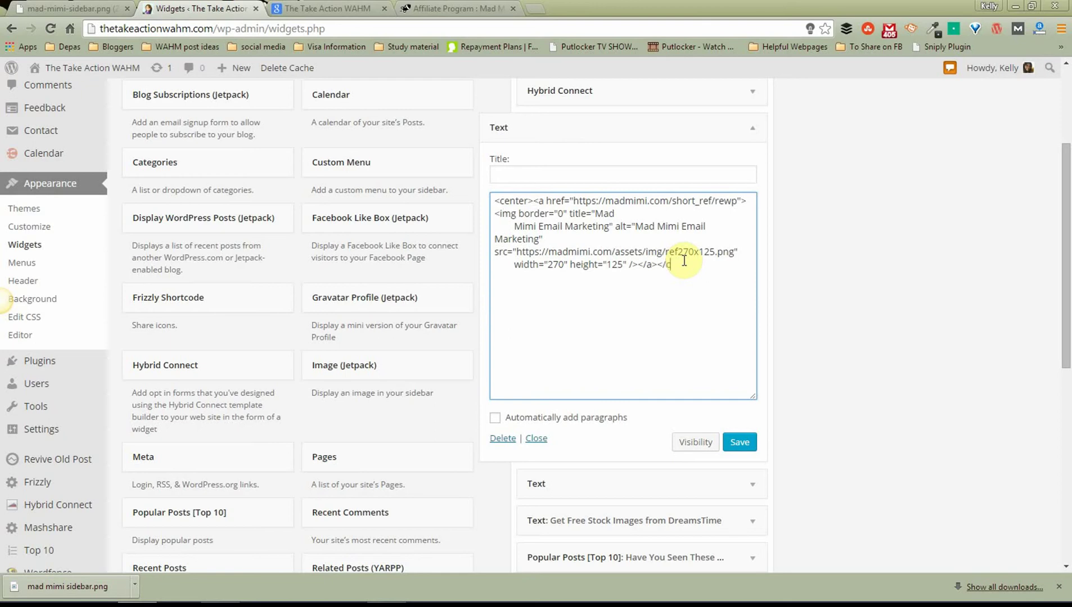
text(</center>)
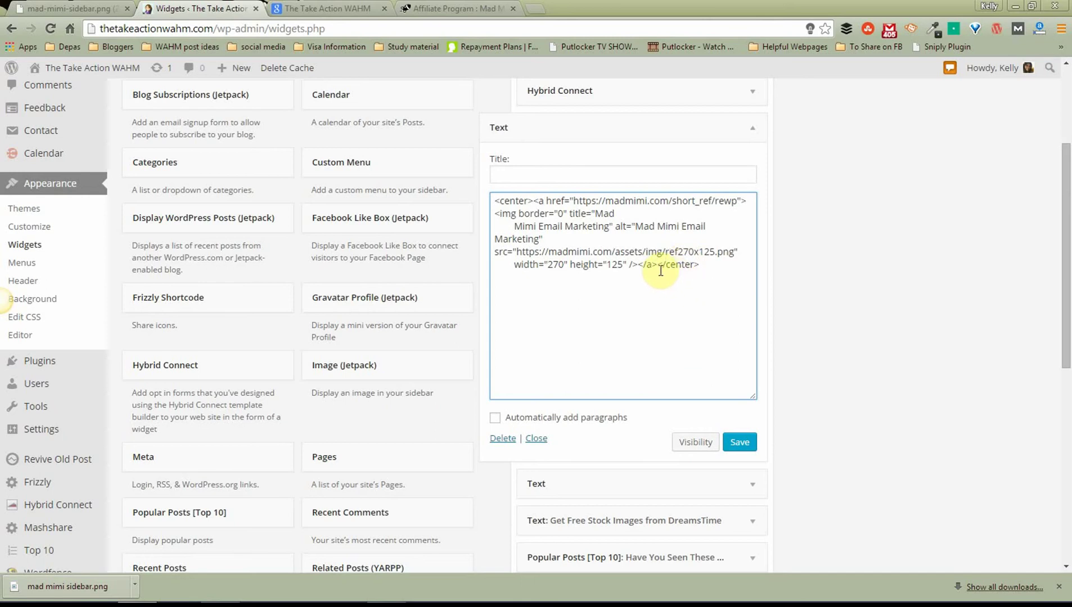
drag(494, 201, 533, 189)
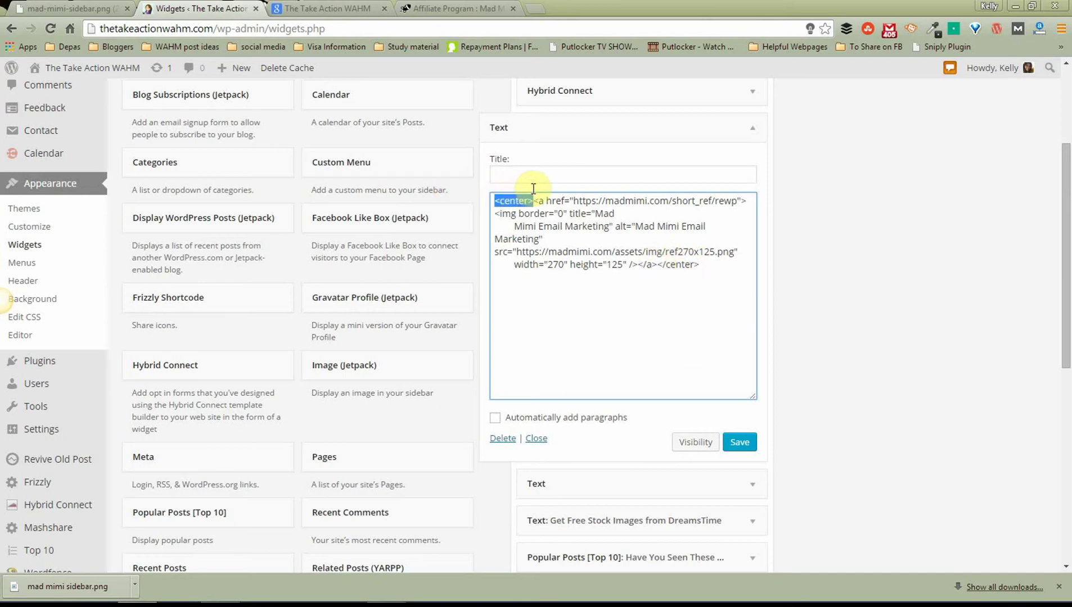
drag(657, 266, 704, 263)
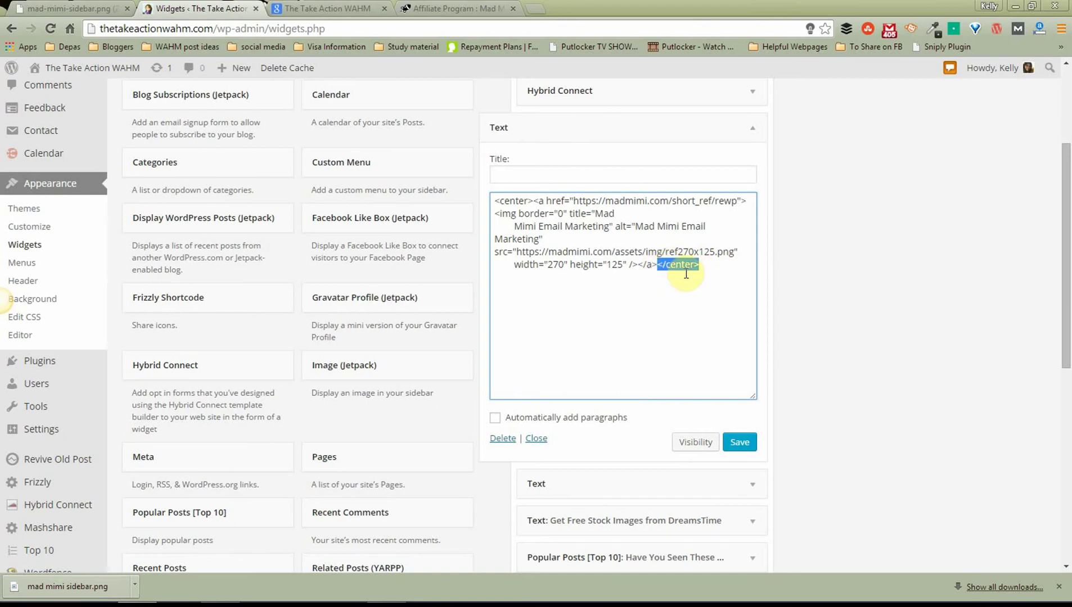
click(686, 308)
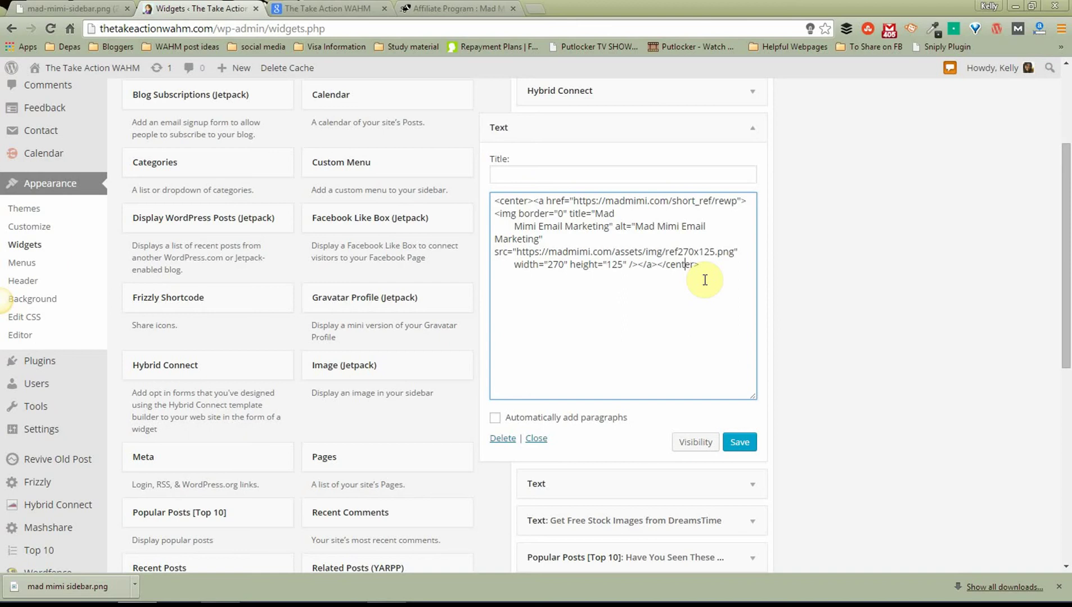
drag(534, 200, 495, 200)
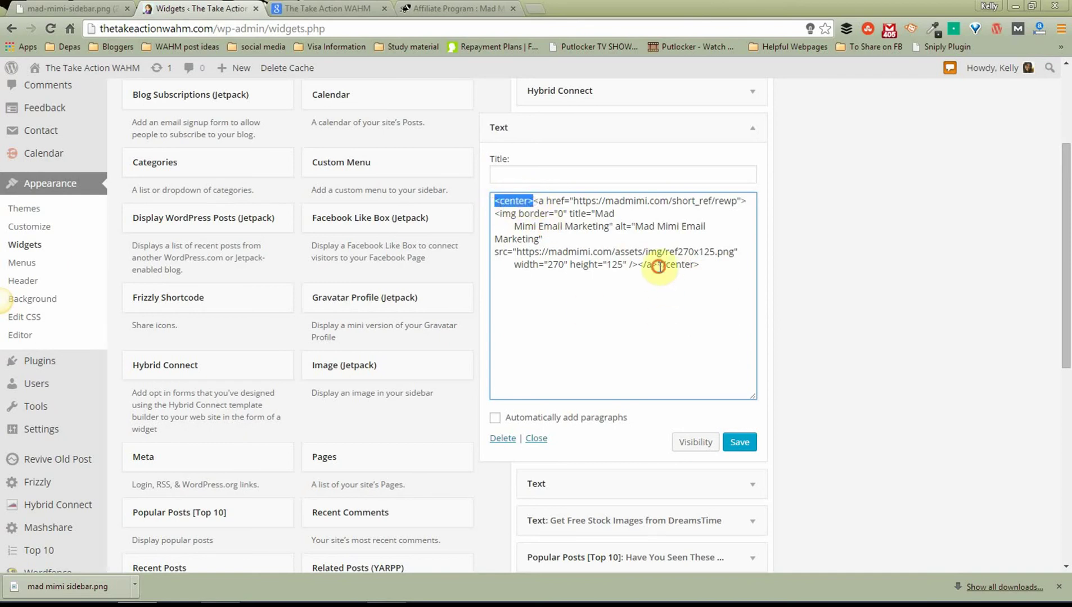
drag(658, 265, 708, 265)
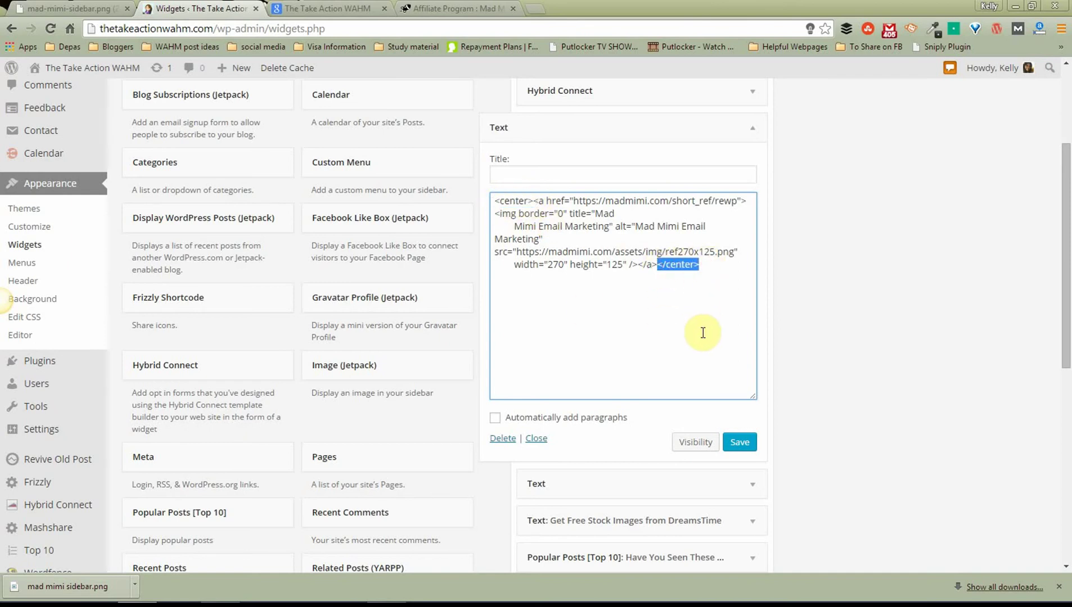
click(741, 441)
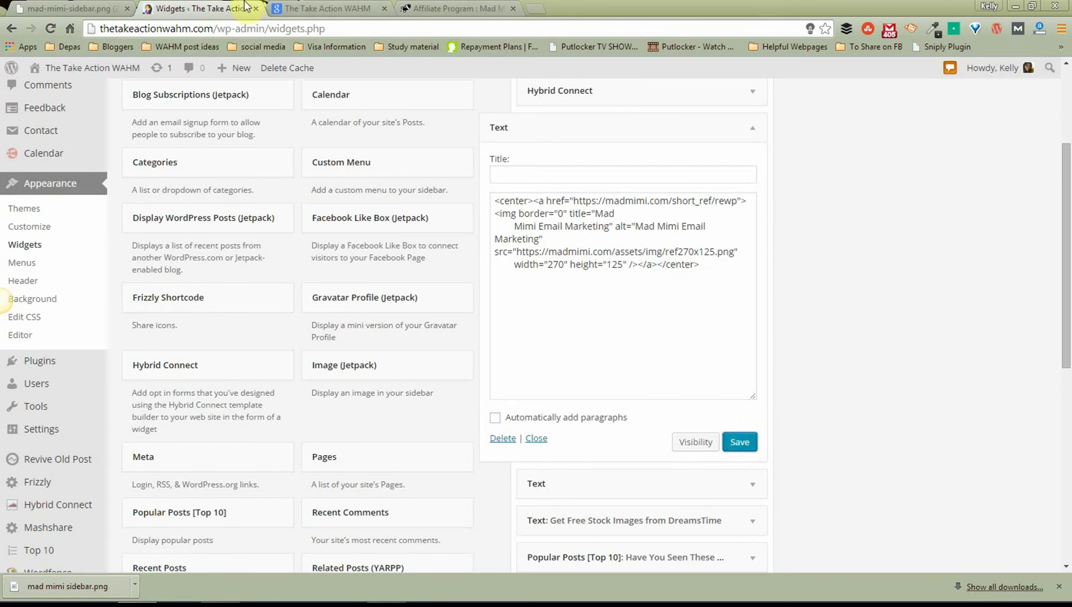
Step: Reload the blog to check that the Mad Mimi banner is now centred
click(323, 9)
right_click(986, 153)
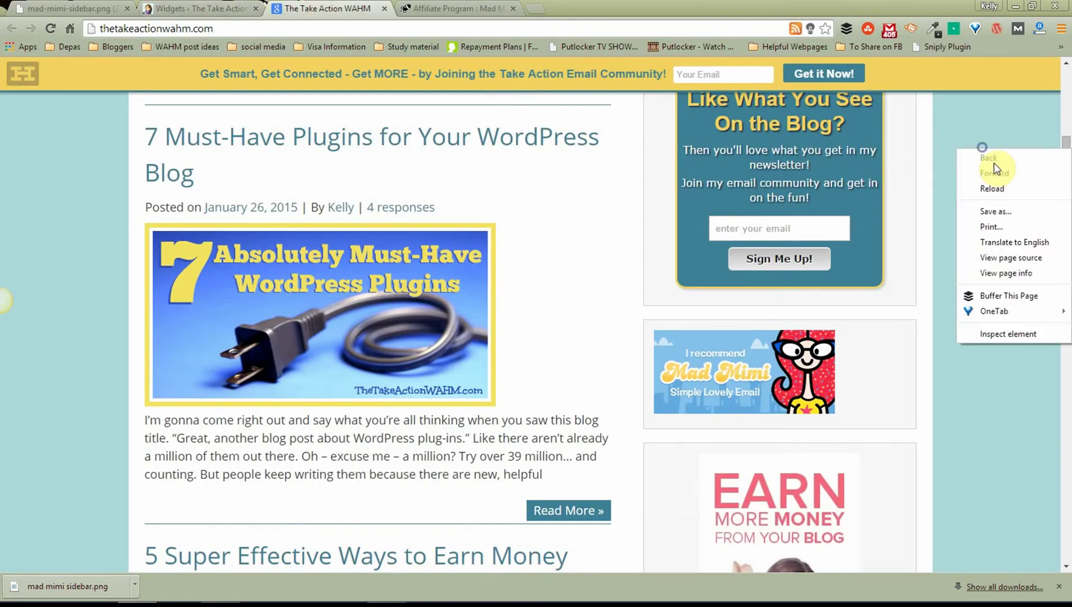
click(994, 183)
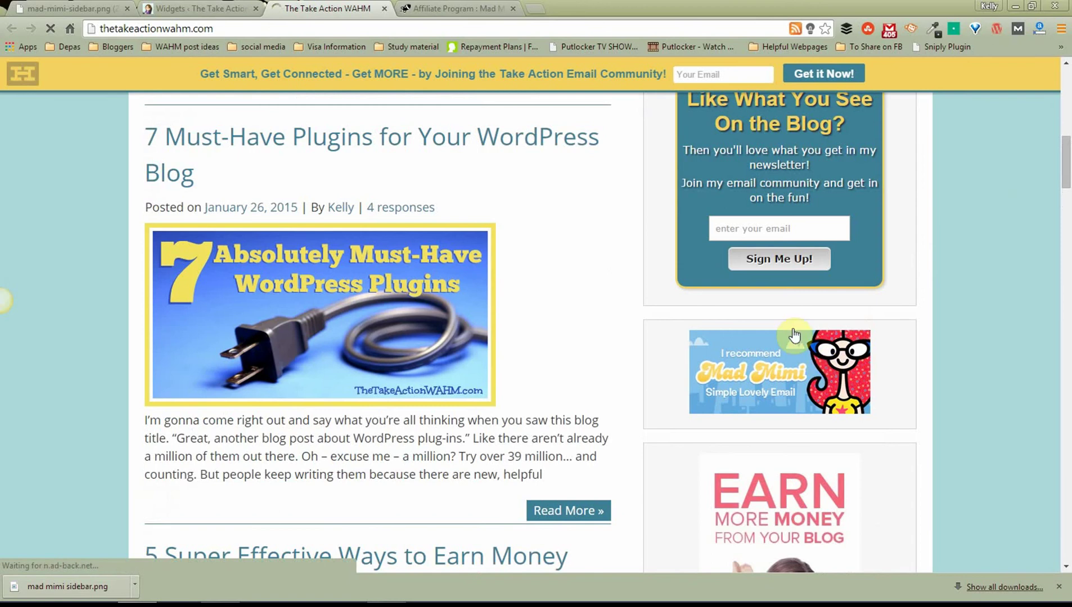
Step: Title the Text widget 'Start List Building Today!' and save it
click(216, 6)
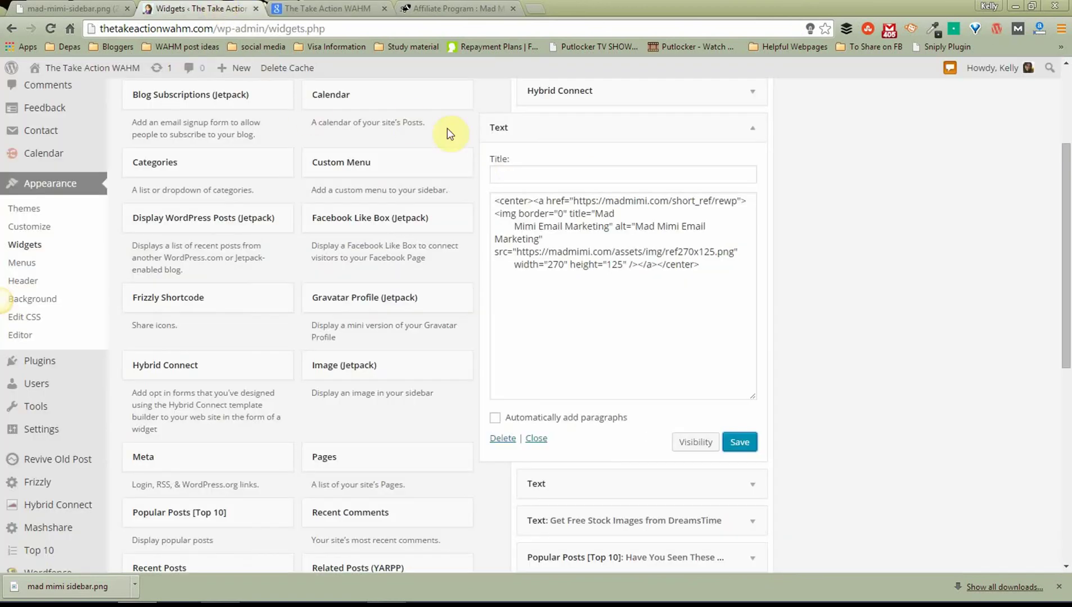
click(535, 171)
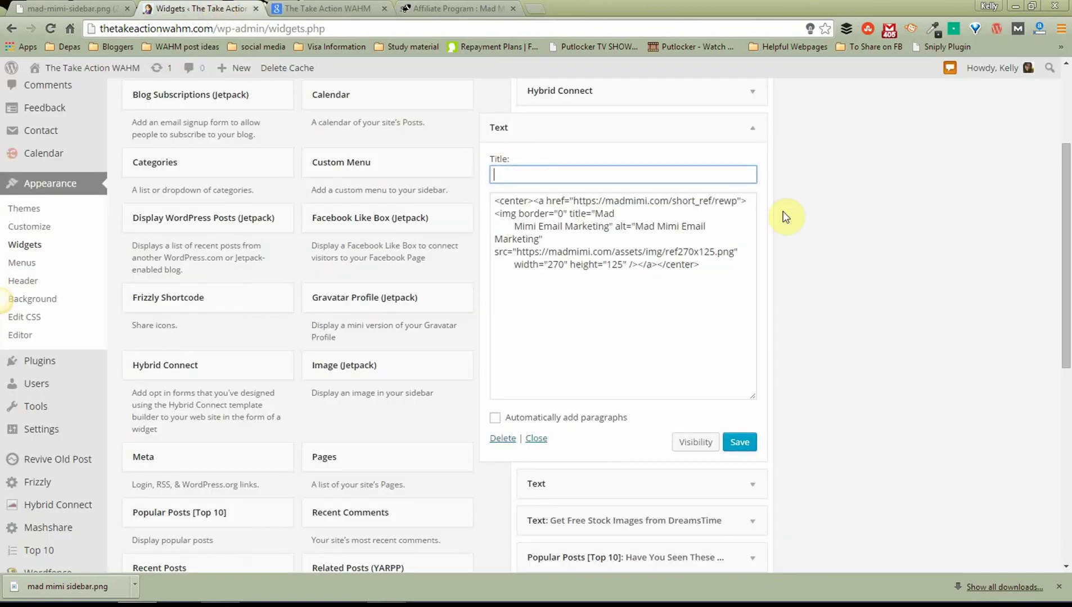
text(Start List Building Today!)
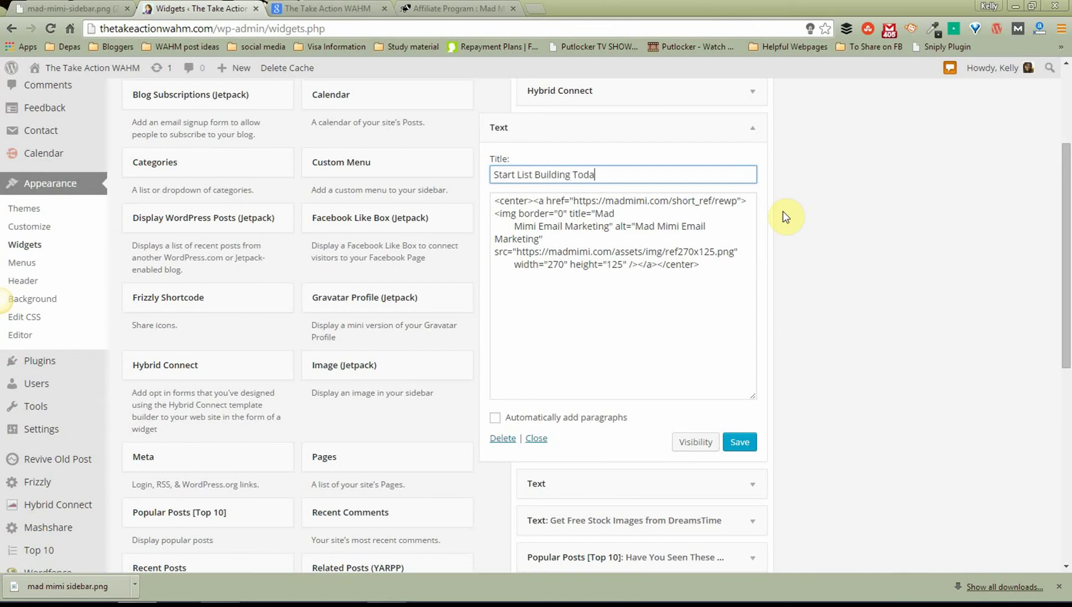
click(740, 442)
Step: Reload the blog to see the new heading above the banner
click(368, 7)
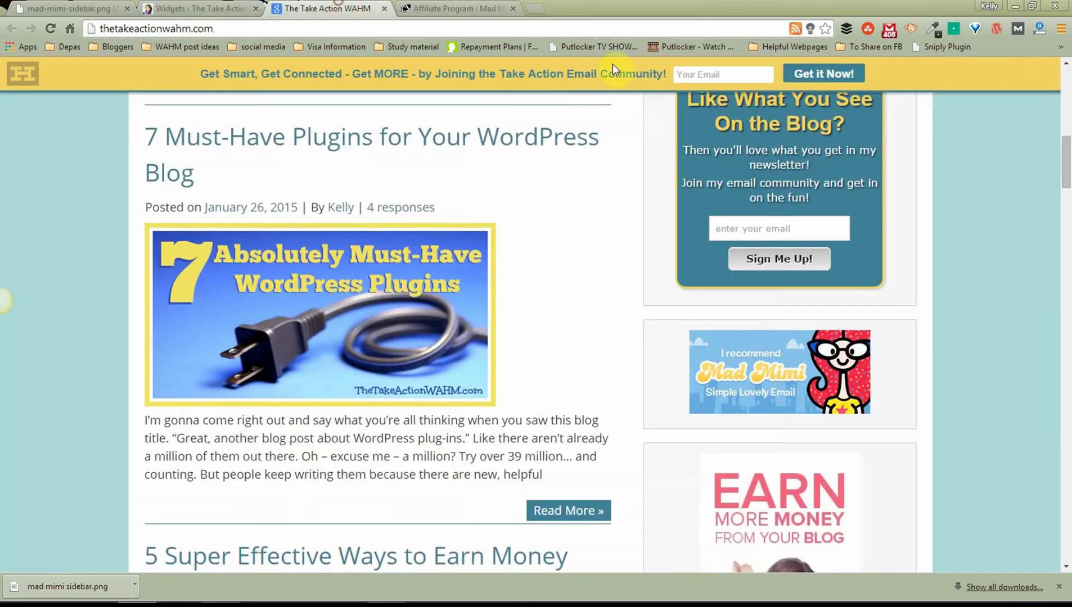
right_click(974, 149)
click(991, 183)
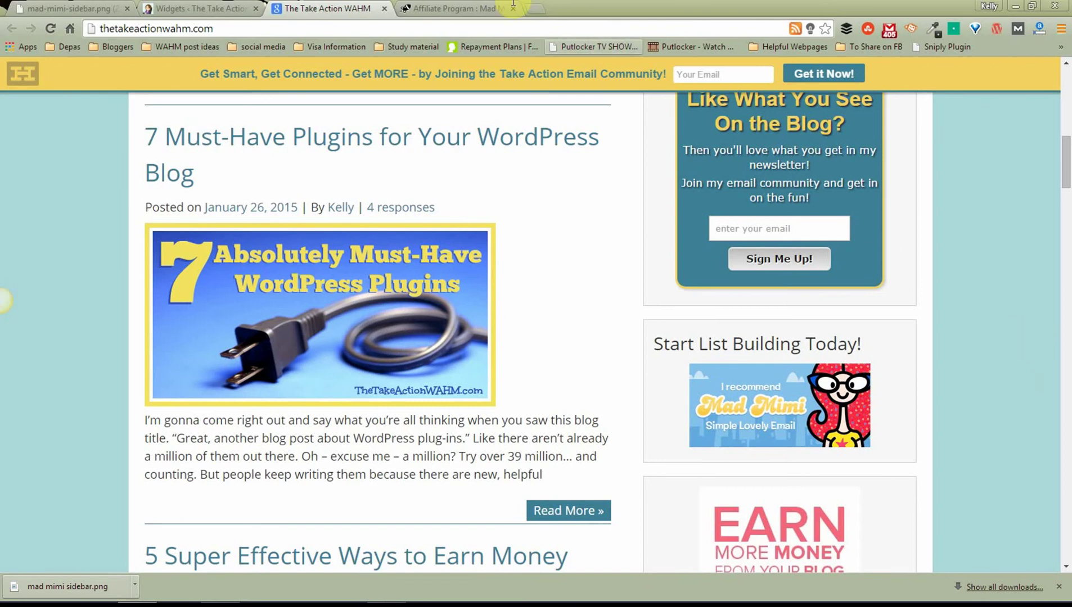
click(455, 9)
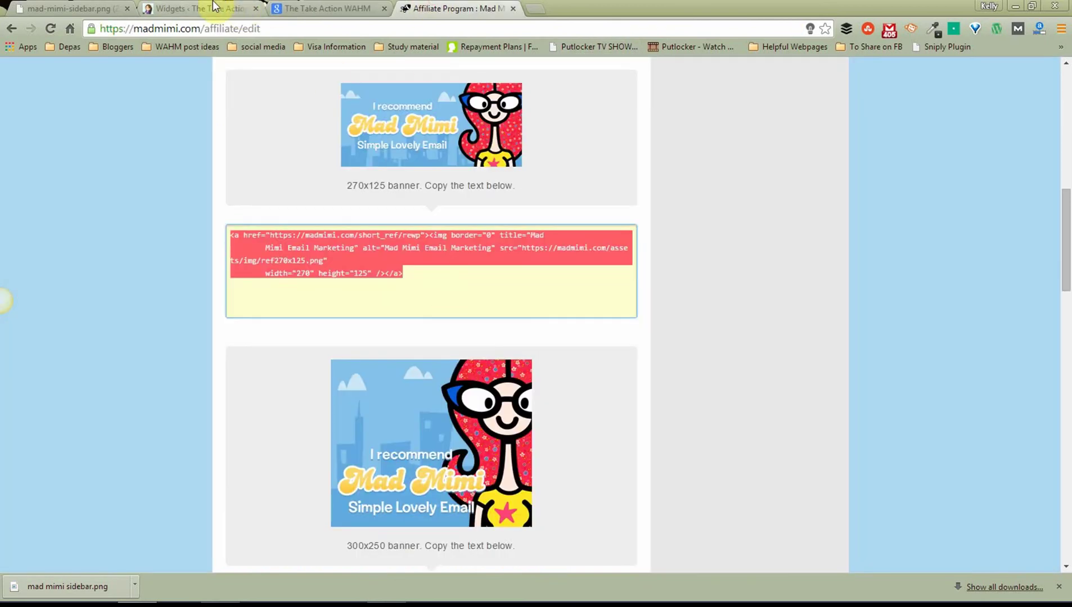
Step: Delete all the banner HTML from the Text widget and save it
click(194, 8)
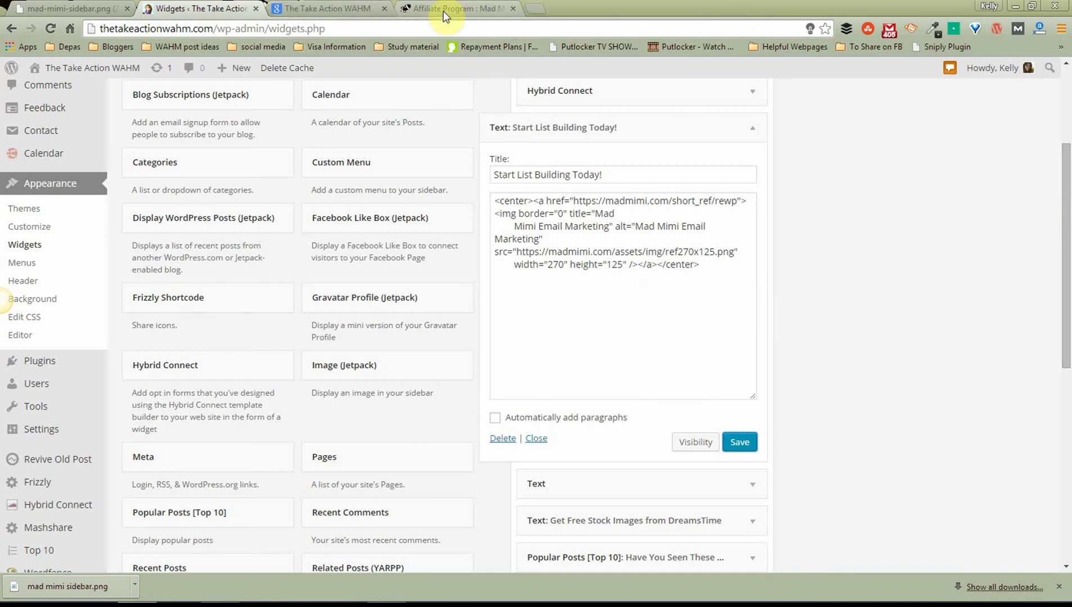
drag(702, 265, 483, 198)
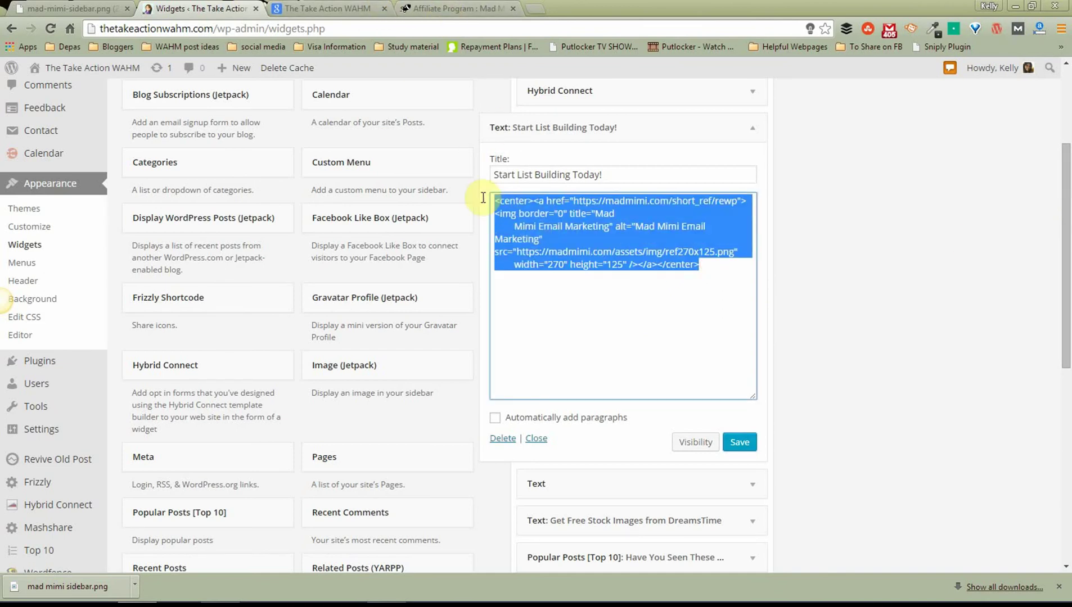
key(Delete)
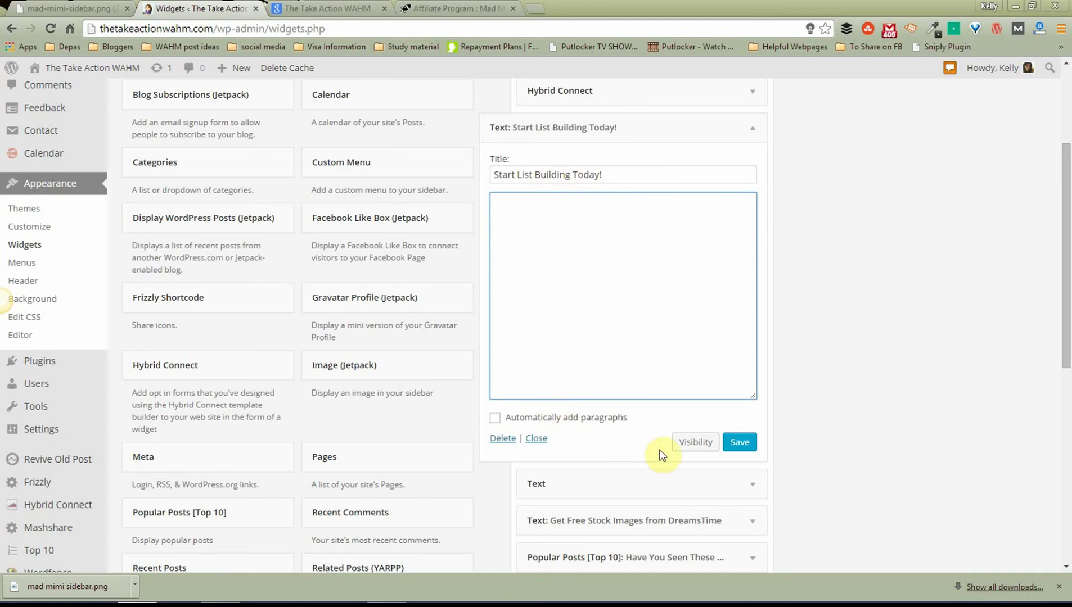
click(739, 442)
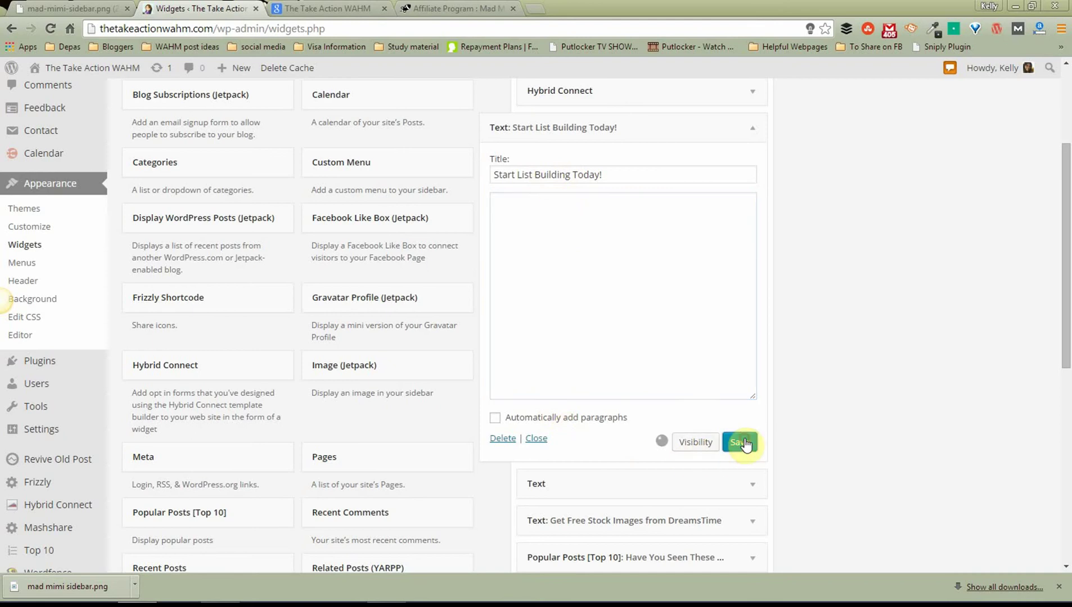
Step: Reload the blog to confirm the sidebar shows only the heading
click(342, 7)
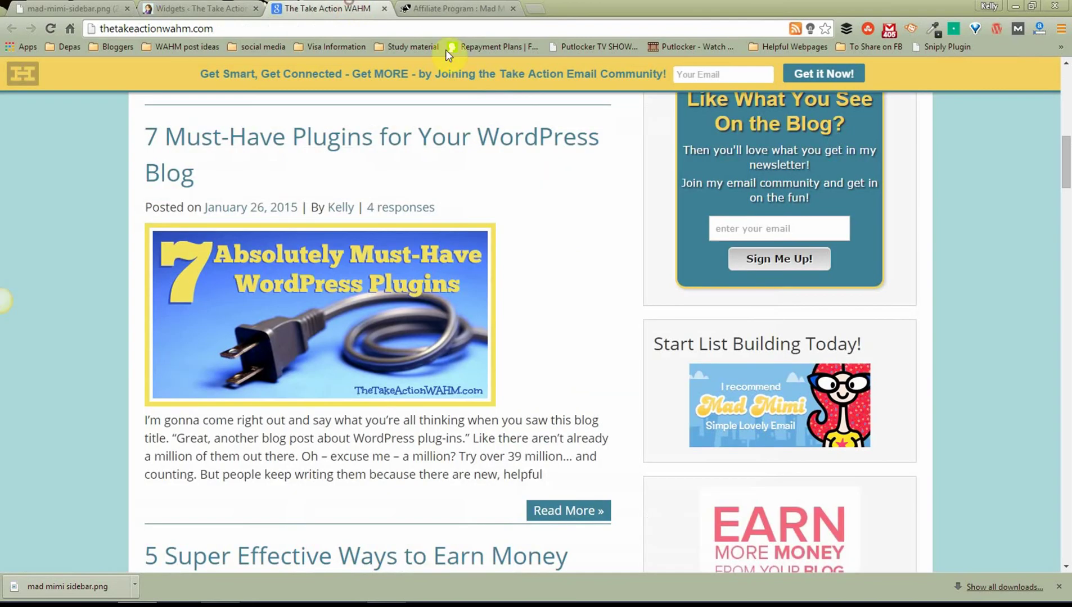
right_click(1001, 197)
click(1006, 238)
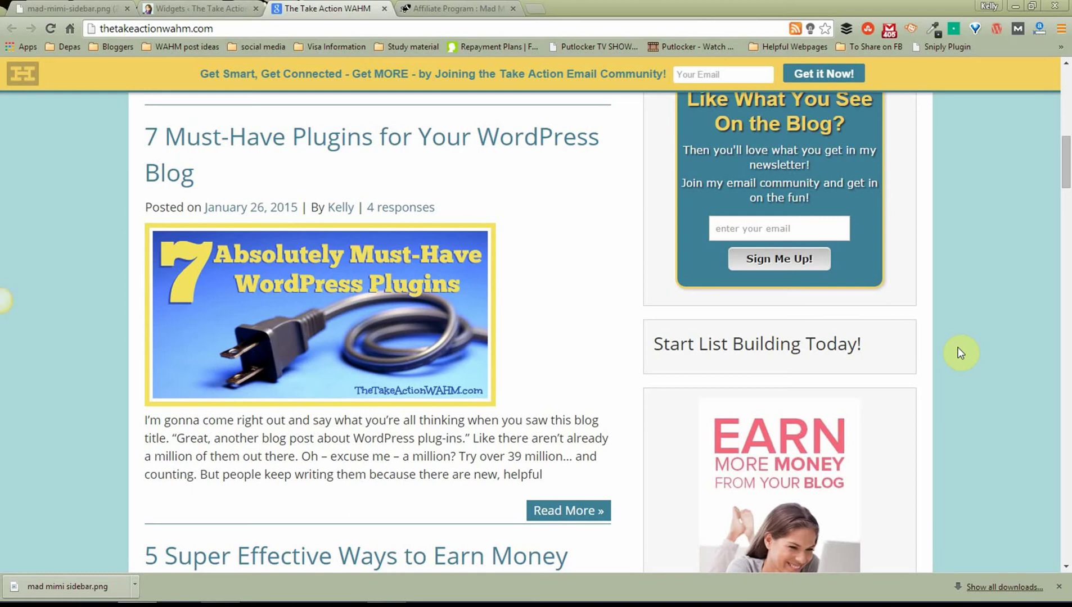
Step: In the WordPad HTML template, select the blank space between the href quotes
mouse_move(445, 591)
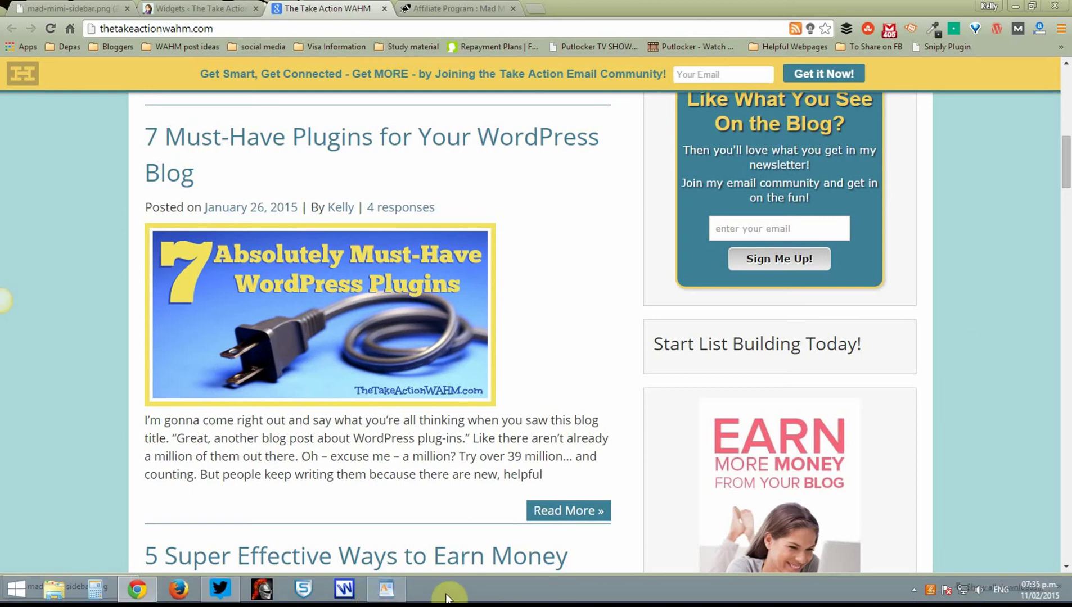
click(388, 590)
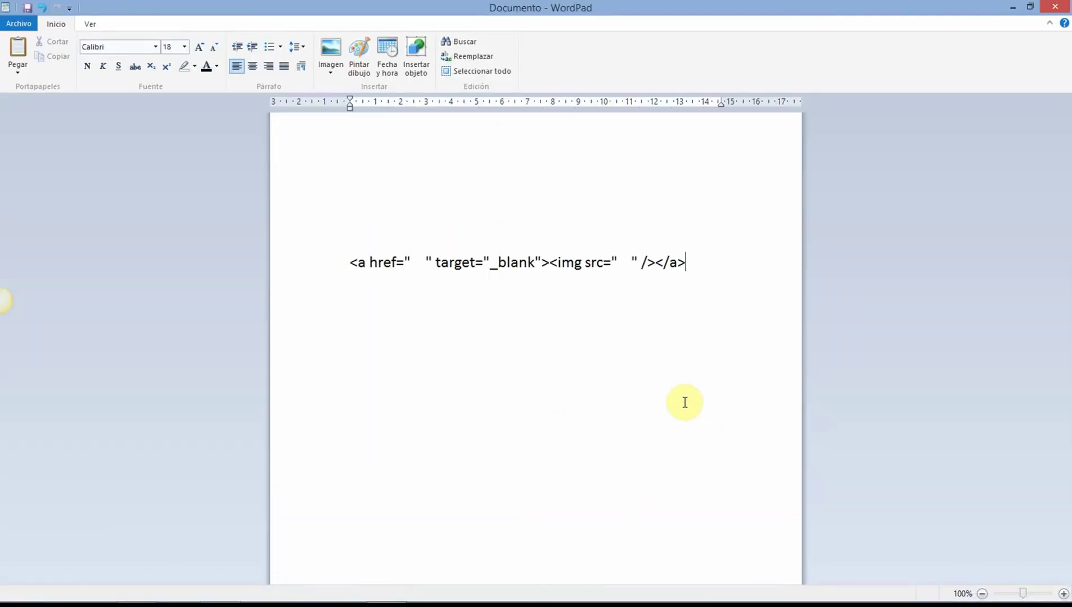
click(345, 266)
click(355, 269)
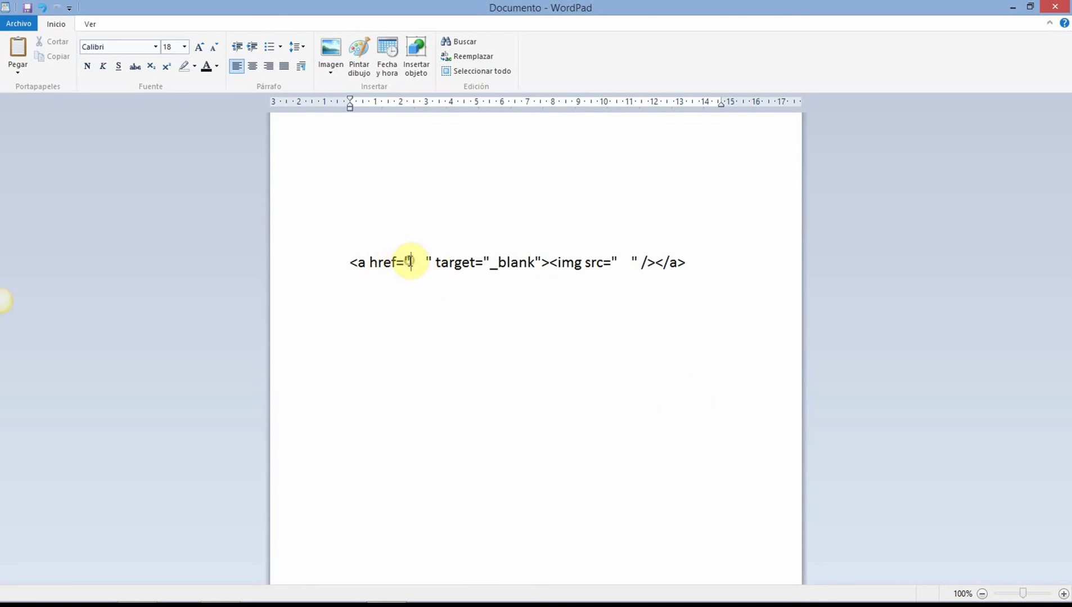
mouse_move(412, 261)
mouse_down()
mouse_move(426, 257)
mouse_move(428, 273)
mouse_up()
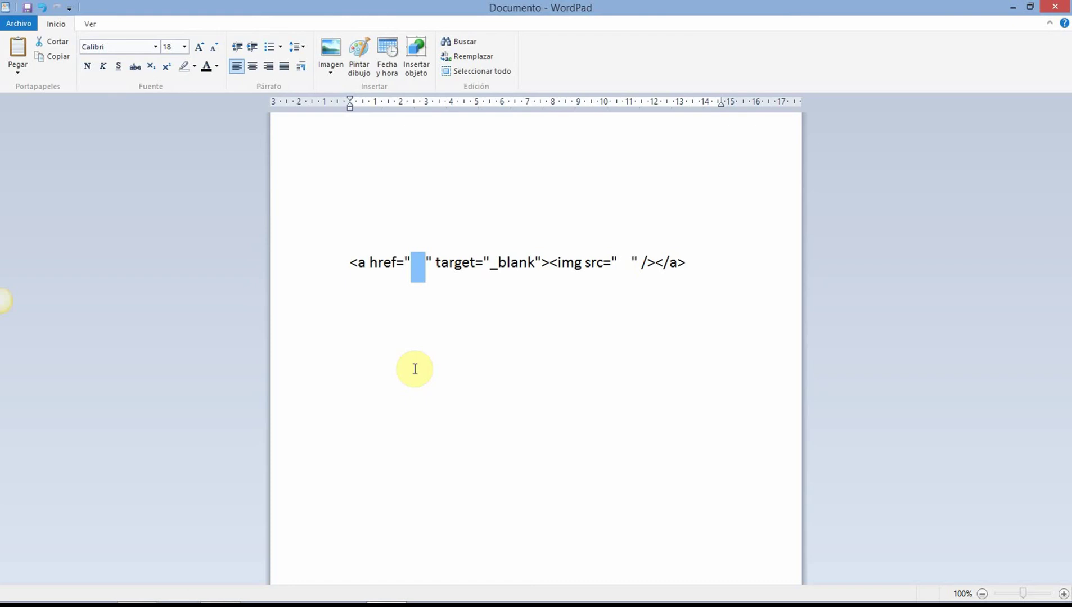
mouse_move(288, 602)
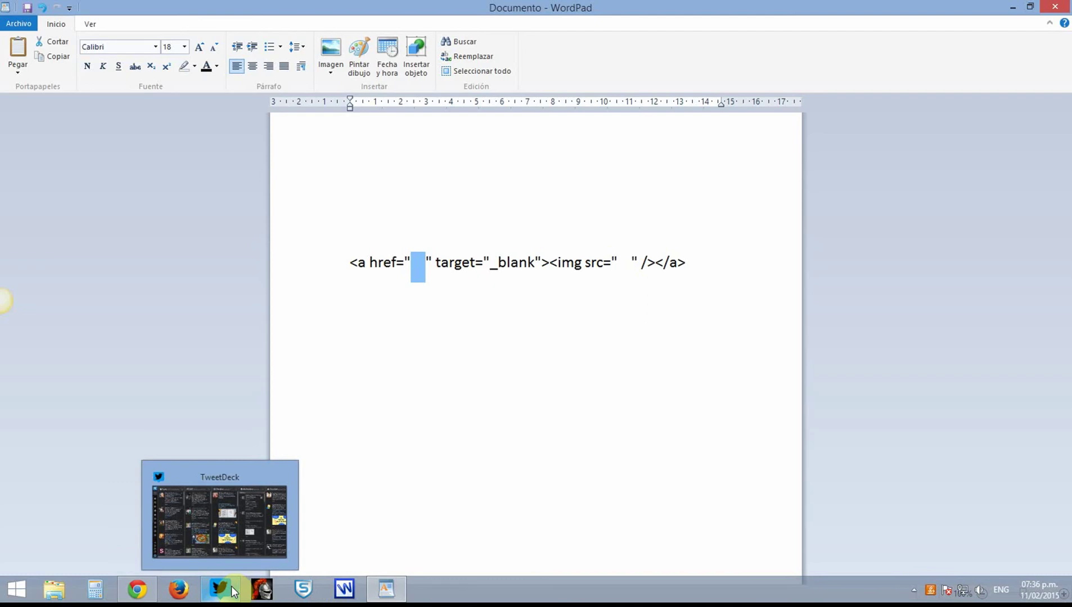
Step: Copy the personal affiliate link from the Mad Mimi Affiliate Program page
click(140, 591)
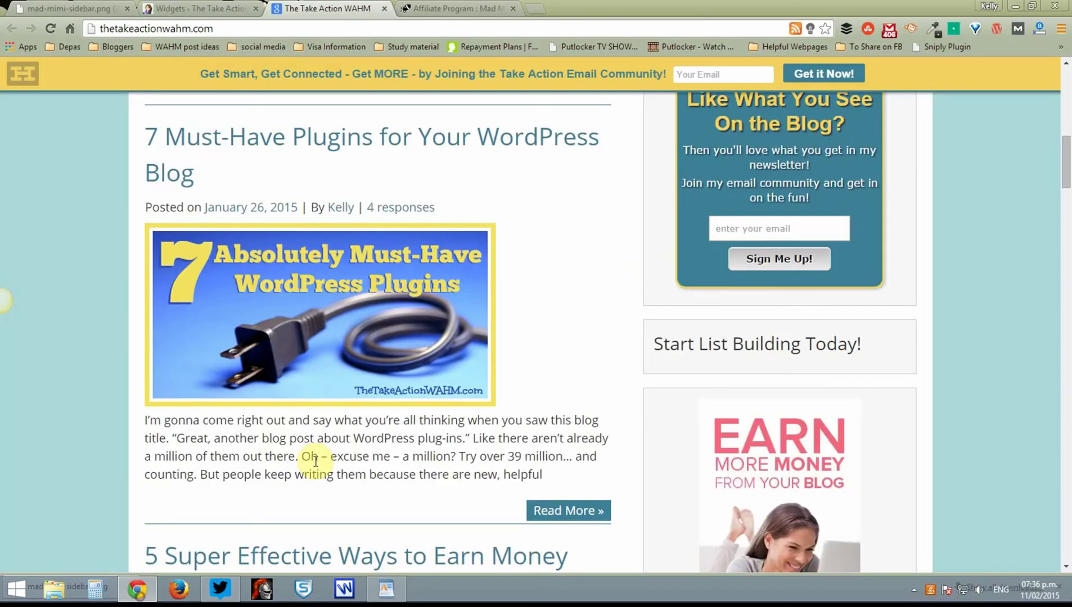
click(464, 6)
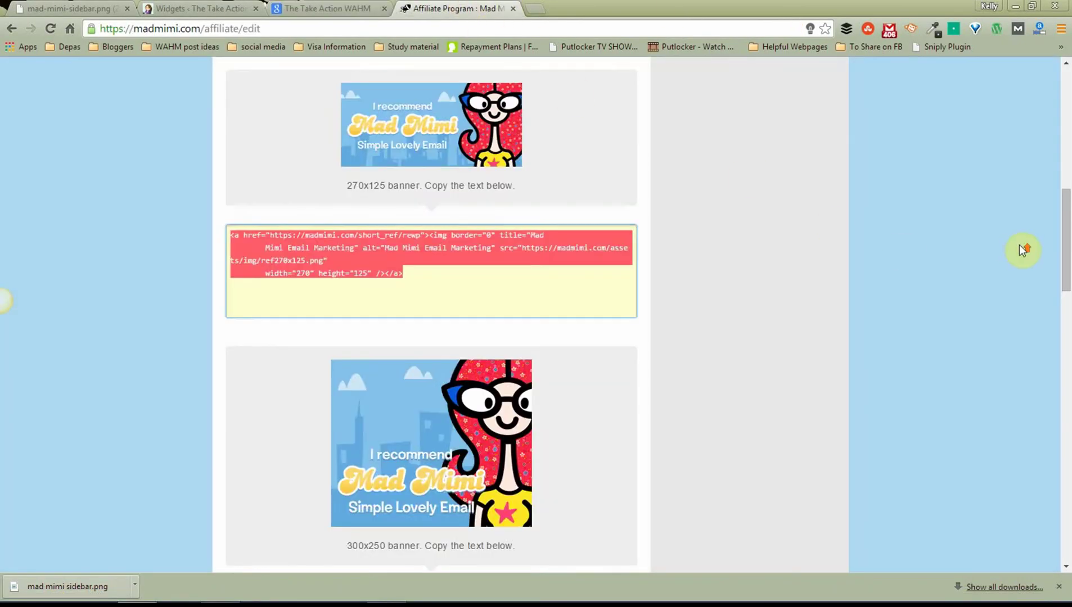
scroll(1019, 244, up, 10)
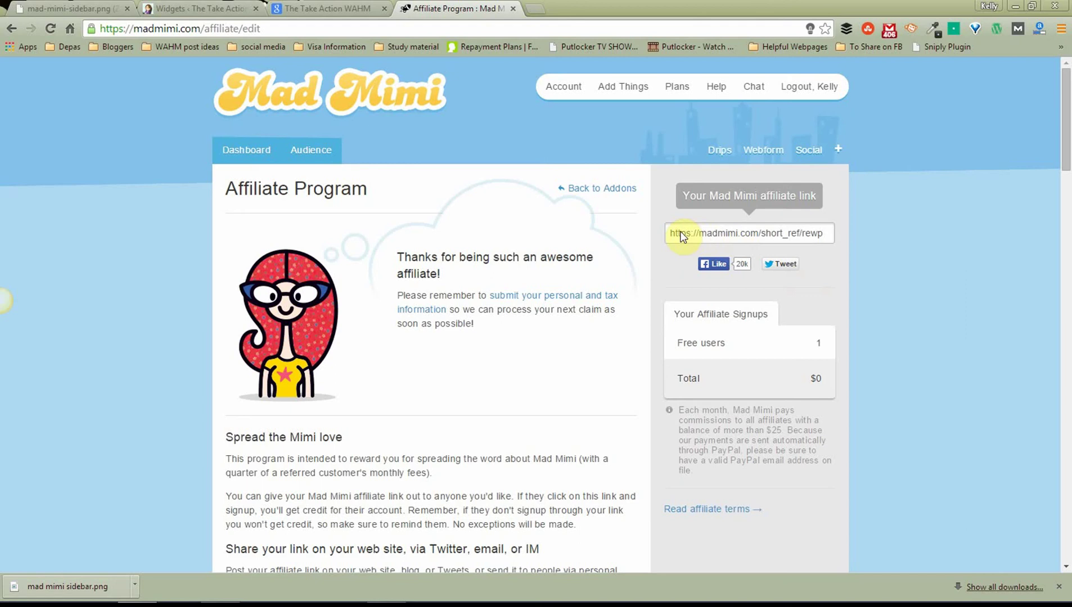
drag(665, 232, 813, 235)
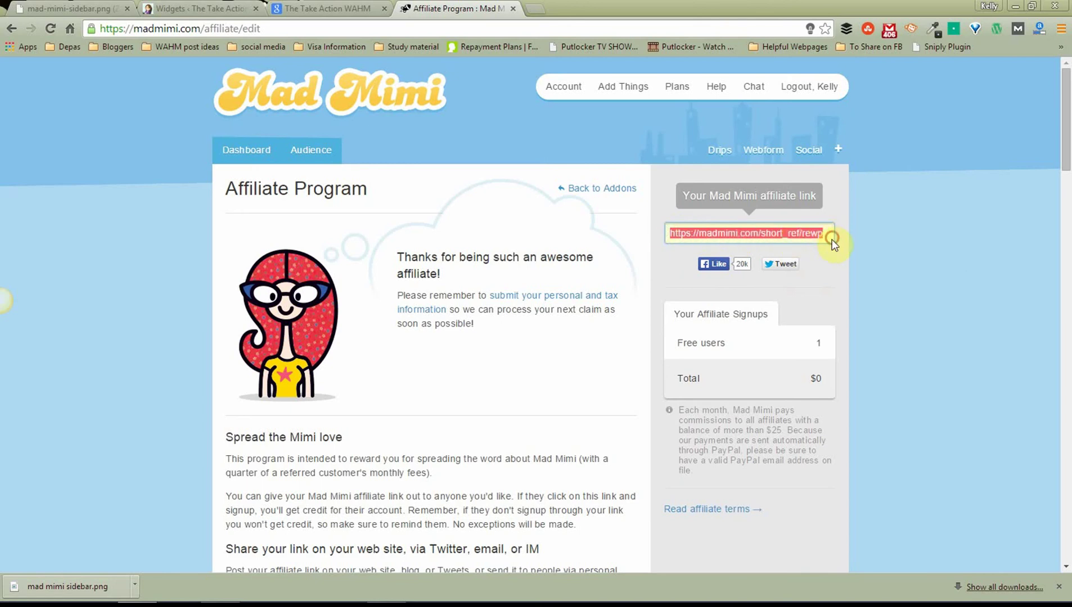
right_click(812, 235)
click(856, 297)
Step: Scroll down to the 270x125 banner and select its embed code and referral link address
scroll(919, 268, down, 8)
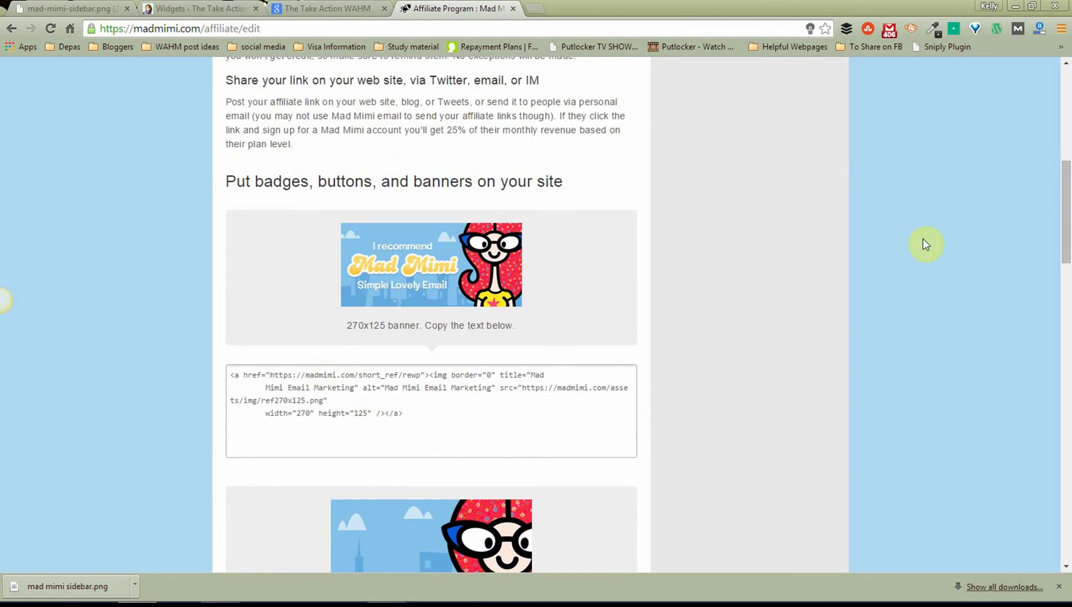
scroll(80, 331, down, 2)
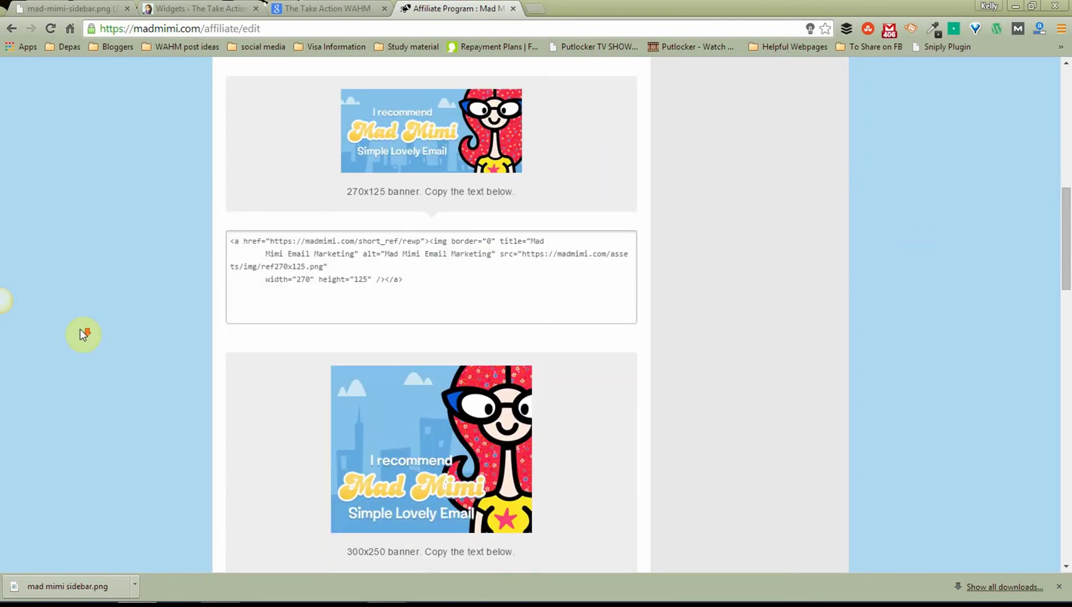
click(269, 238)
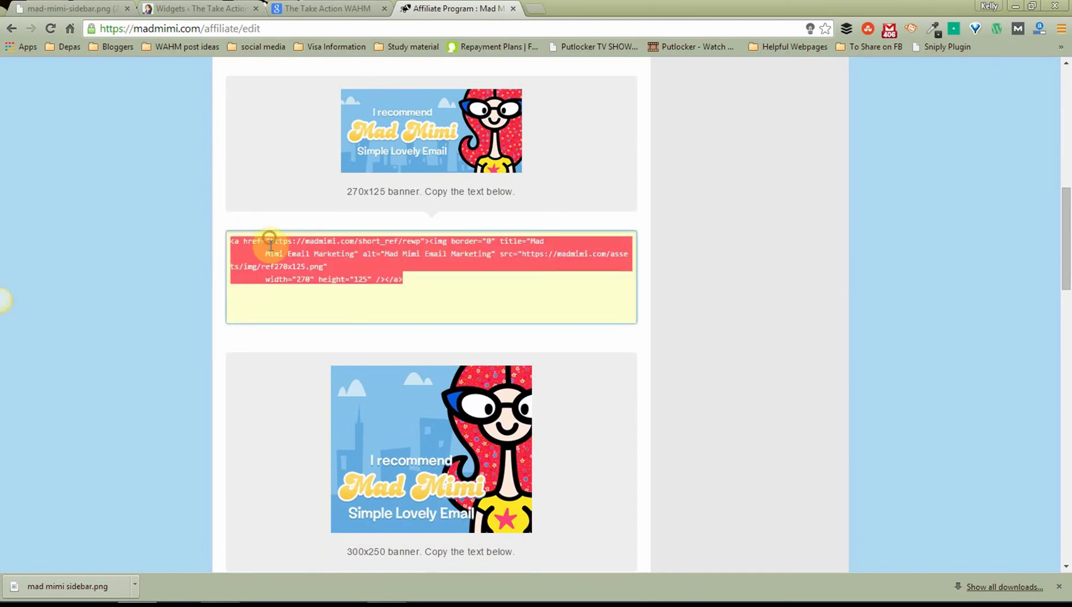
click(274, 242)
drag(270, 242, 421, 241)
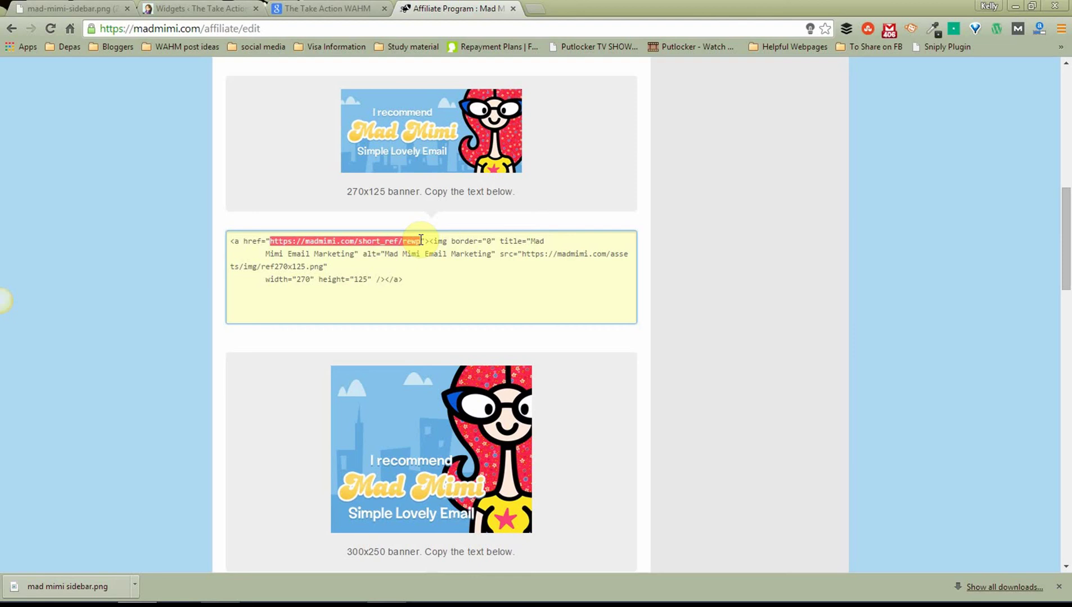
click(622, 297)
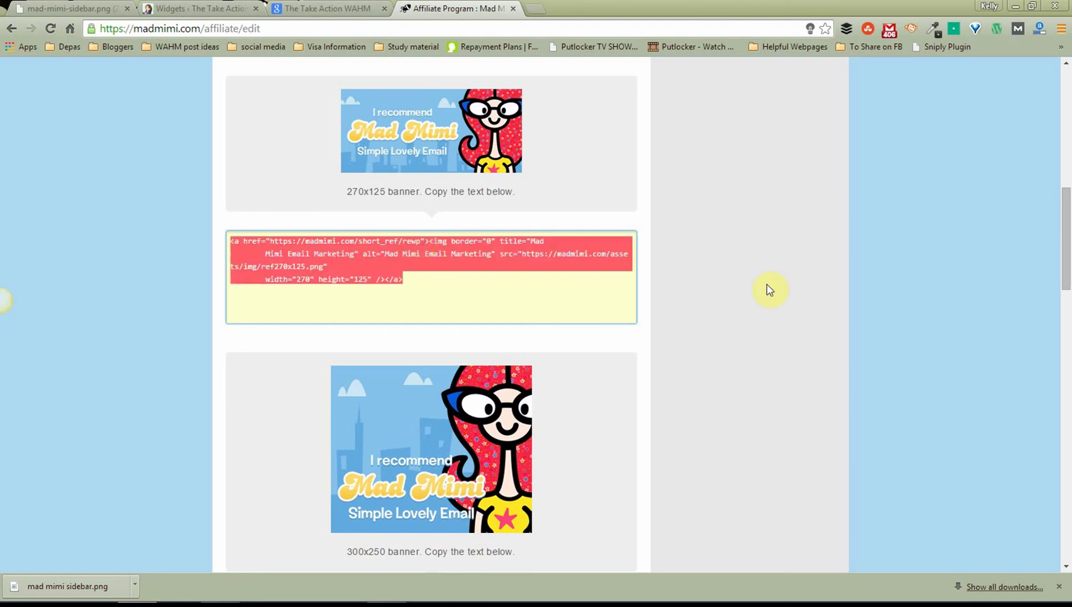
click(451, 305)
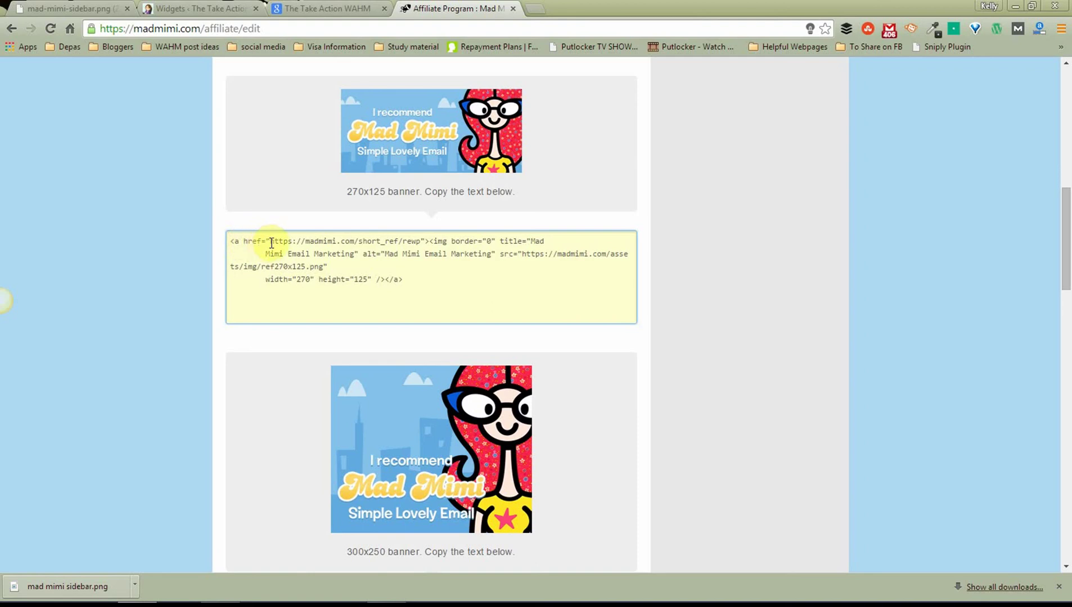
drag(270, 243, 420, 240)
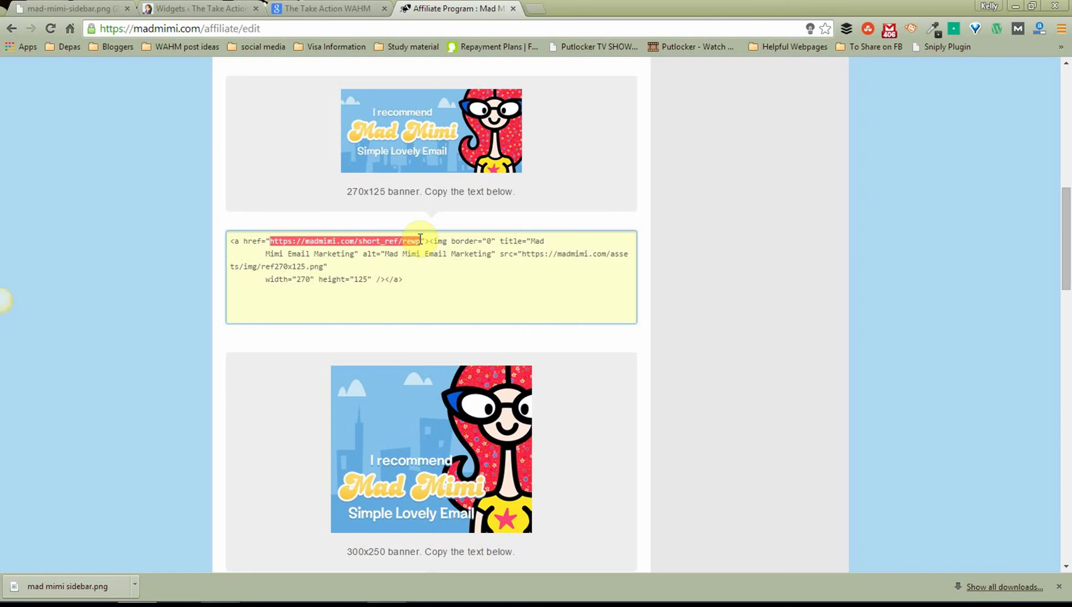
click(420, 240)
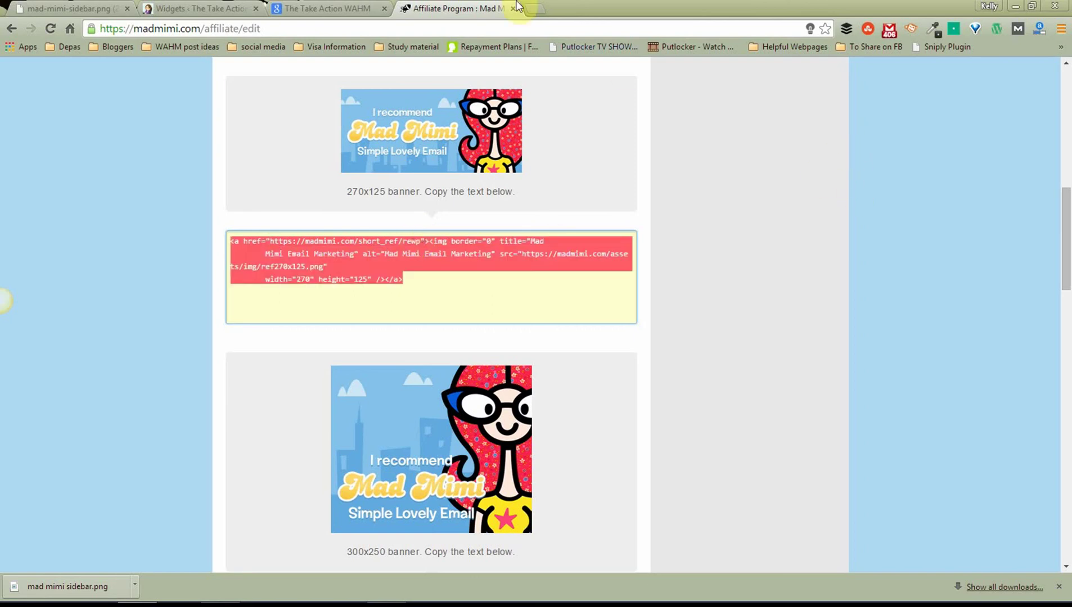
Step: In the WordPad template, paste the affiliate link into href, undo it, and place the cursor after img
click(1016, 6)
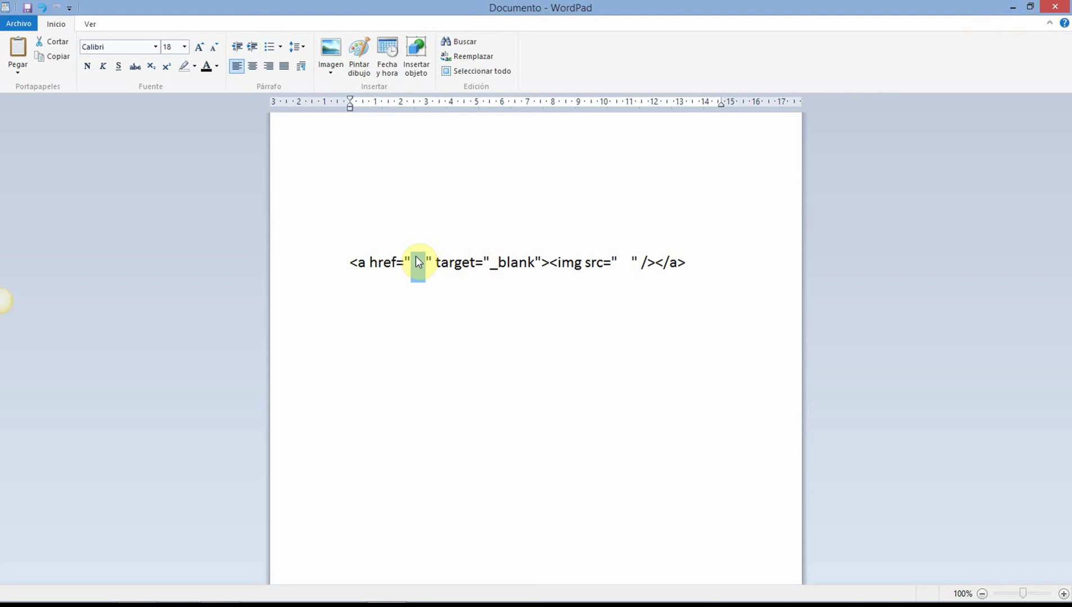
key(ctrl+v)
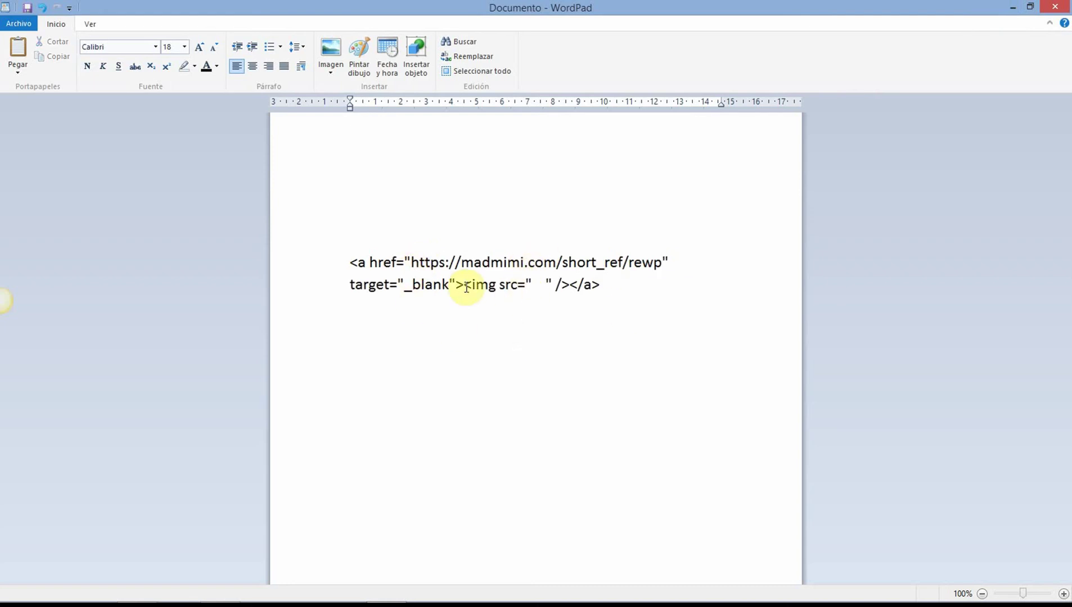
key(ctrl+z)
click(543, 323)
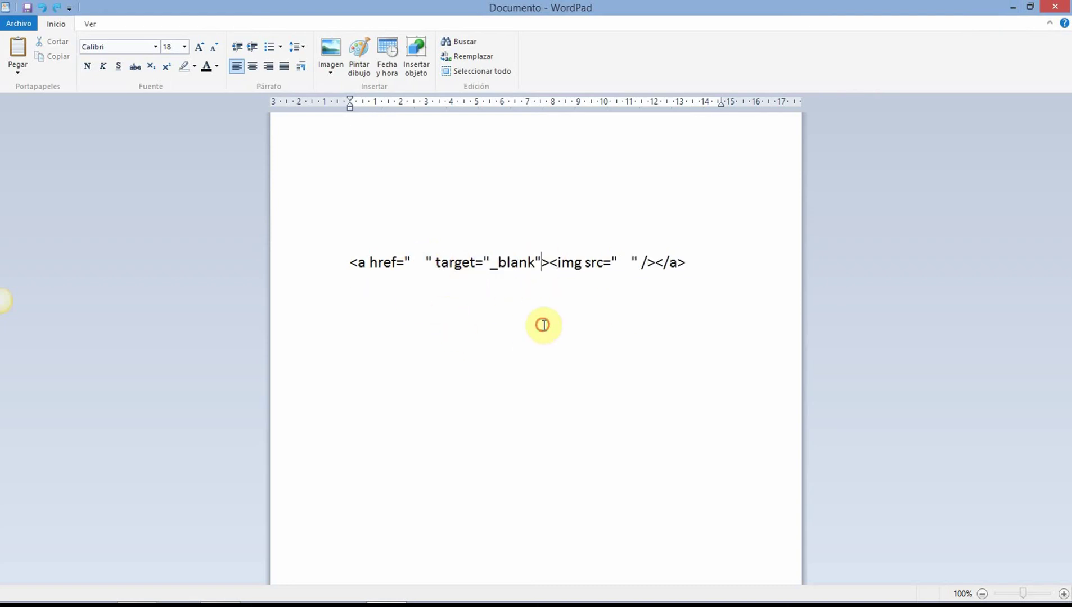
drag(547, 259, 590, 258)
click(580, 281)
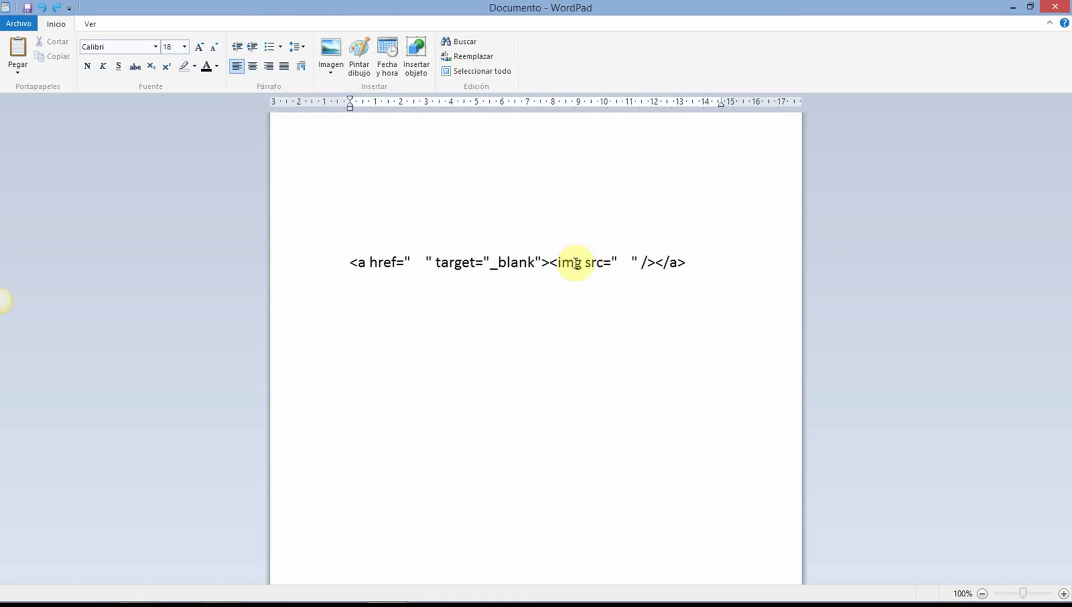
Step: Copy the full web address of the mad-mimi-sidebar.png image from its page's address bar
mouse_move(93, 596)
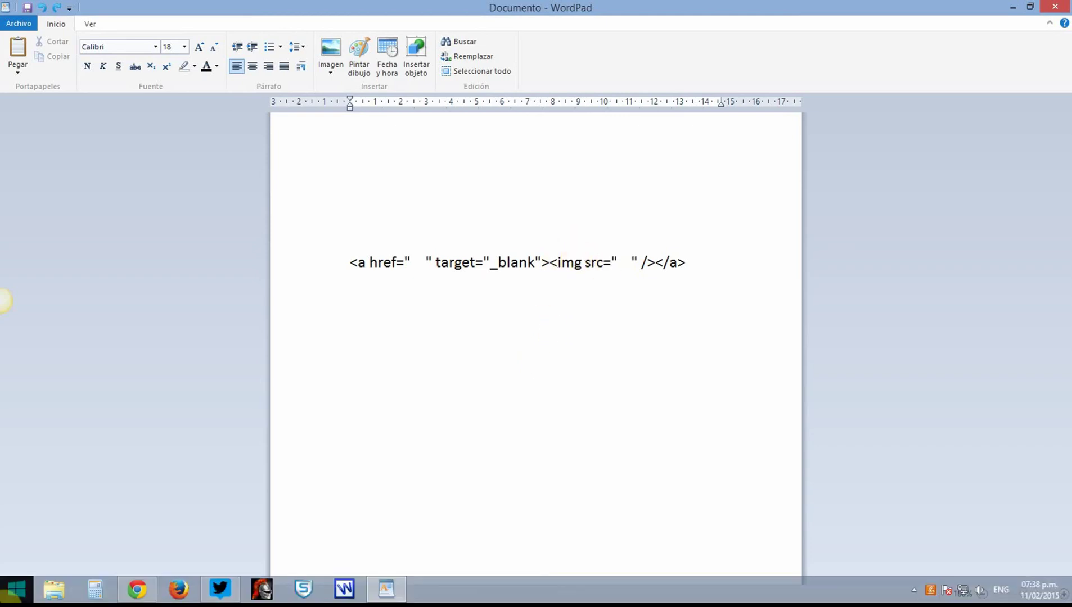
click(136, 590)
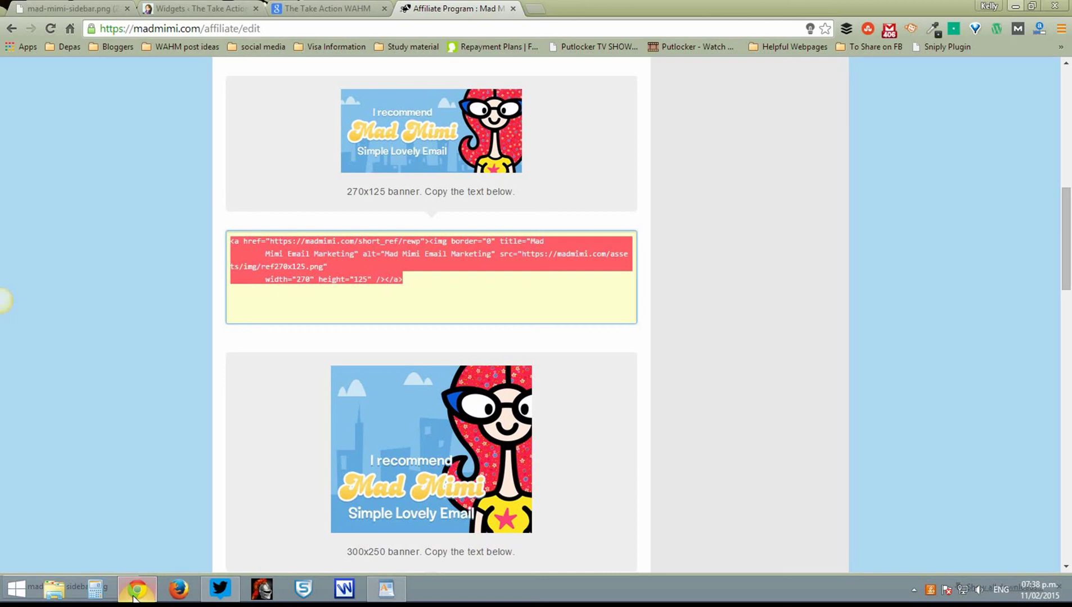
right_click(397, 125)
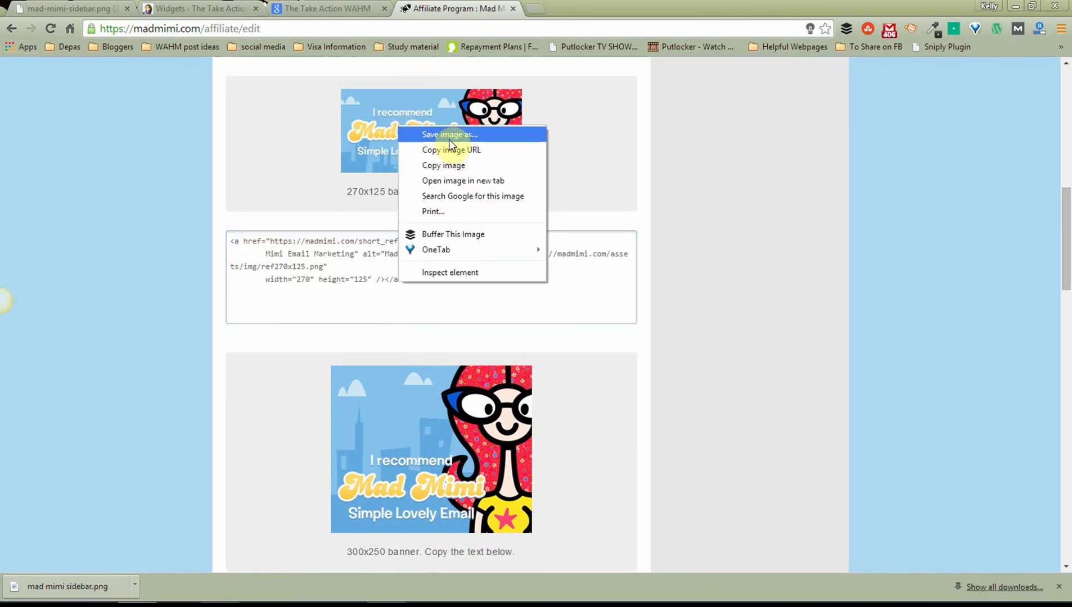
click(191, 153)
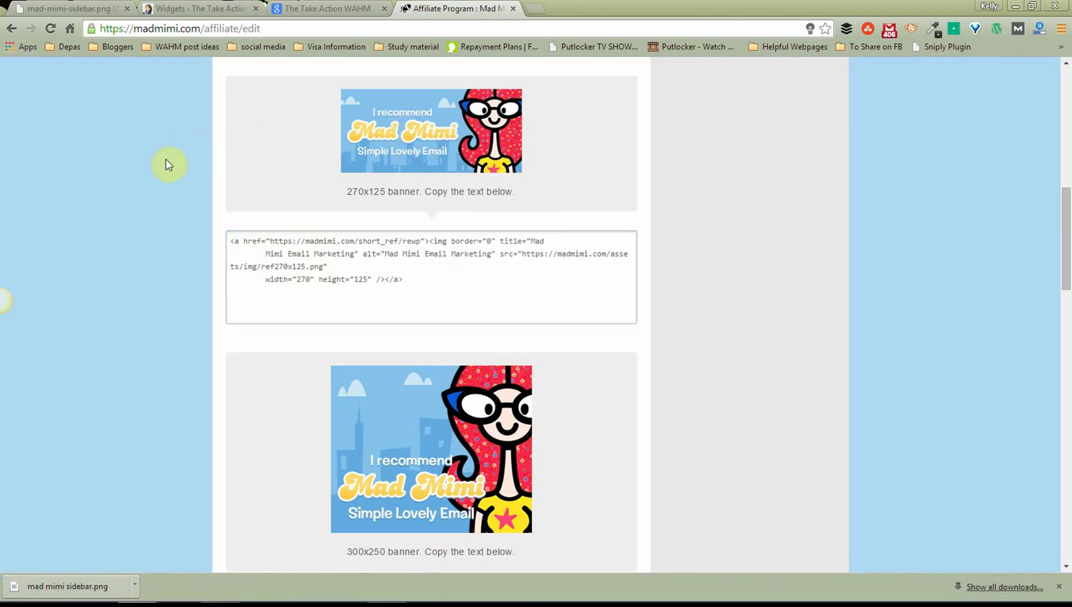
click(70, 6)
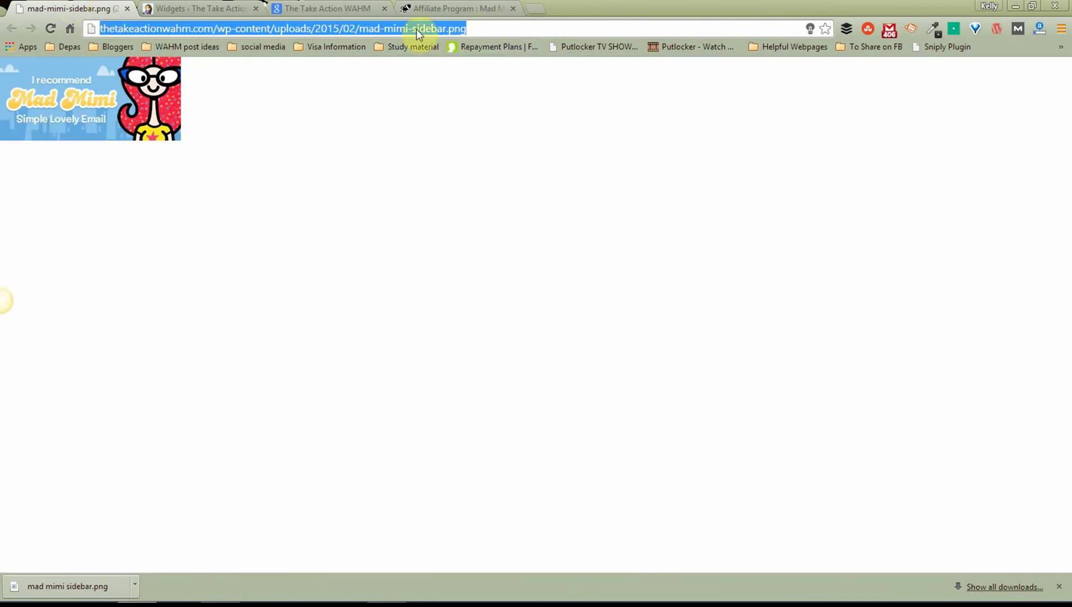
click(276, 141)
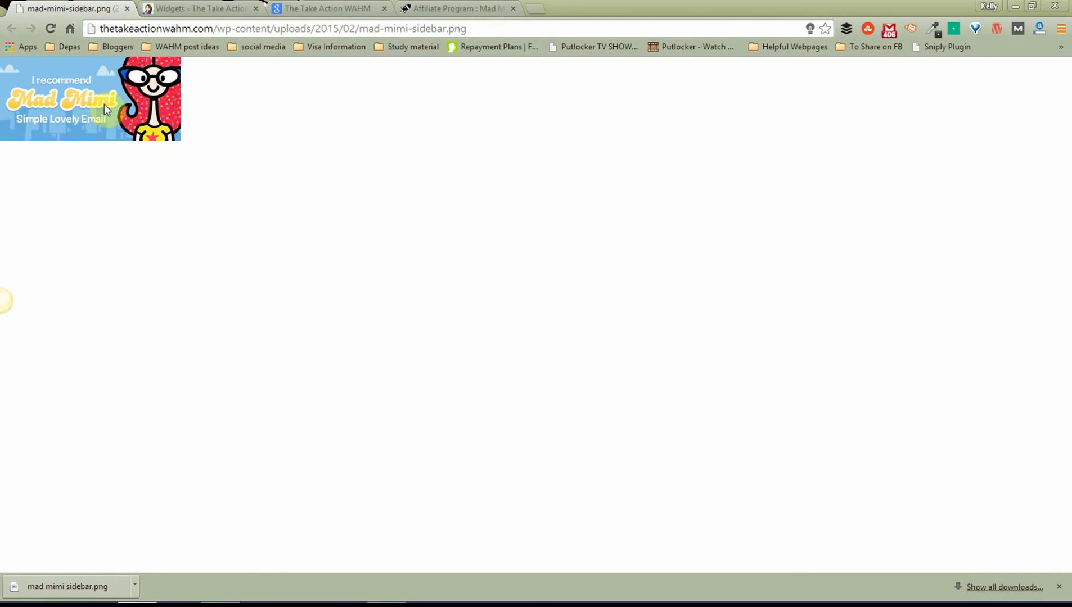
click(326, 28)
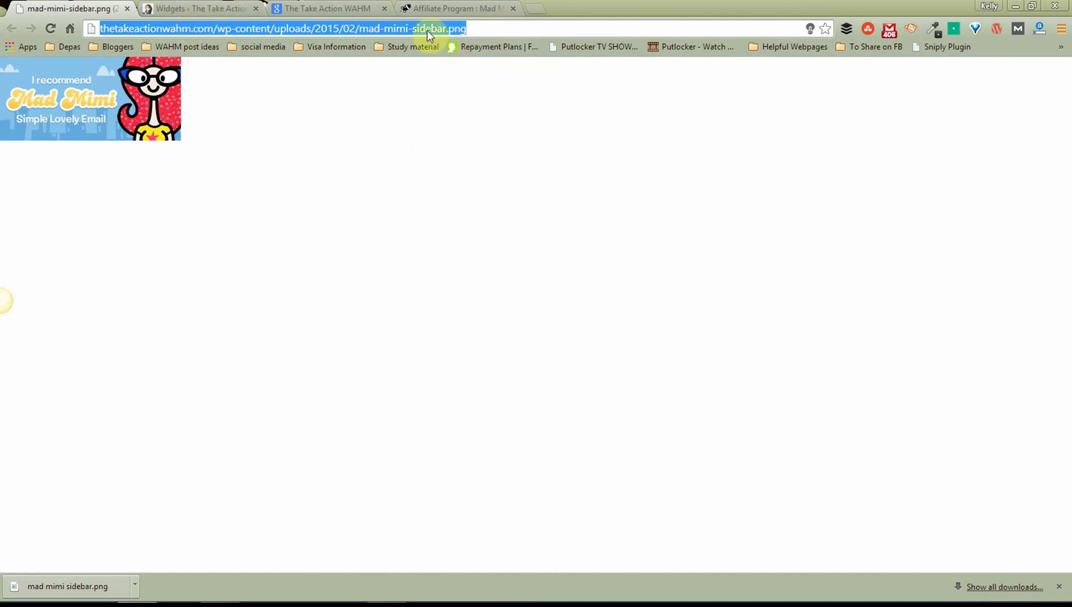
right_click(294, 28)
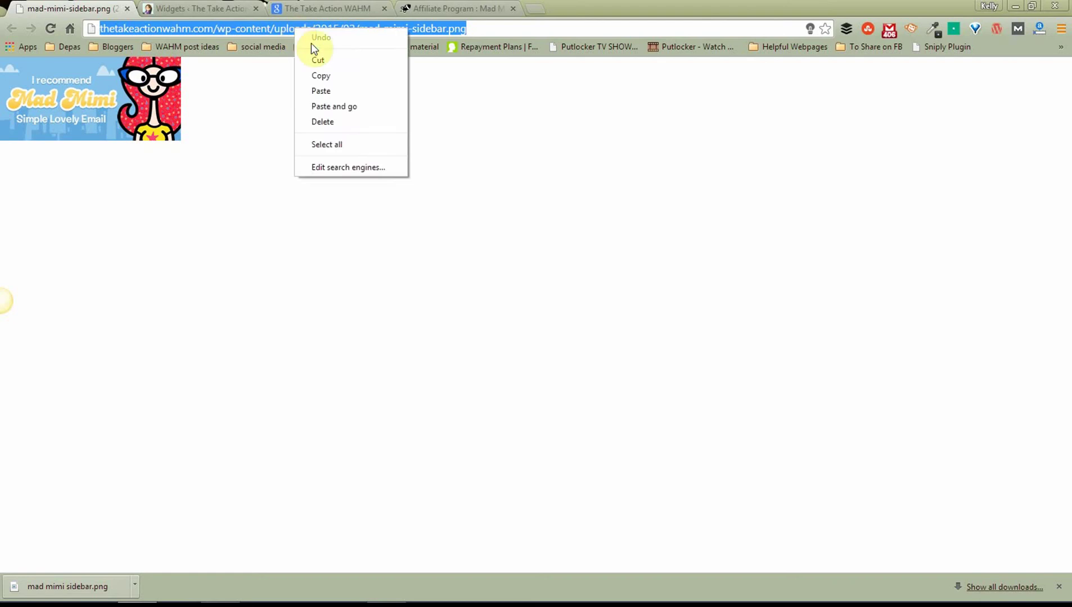
click(324, 74)
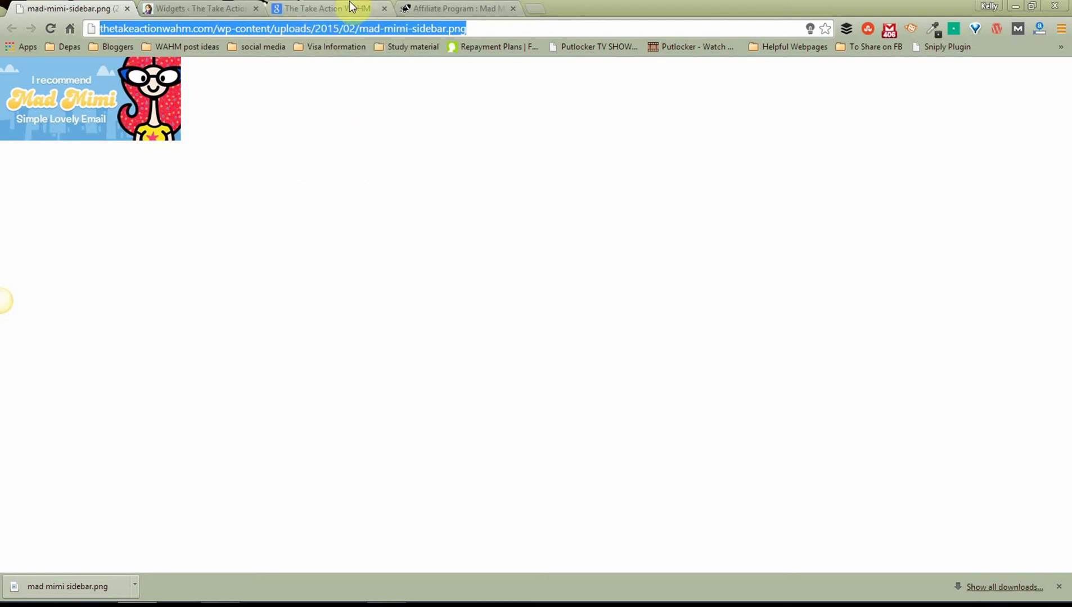
click(401, 597)
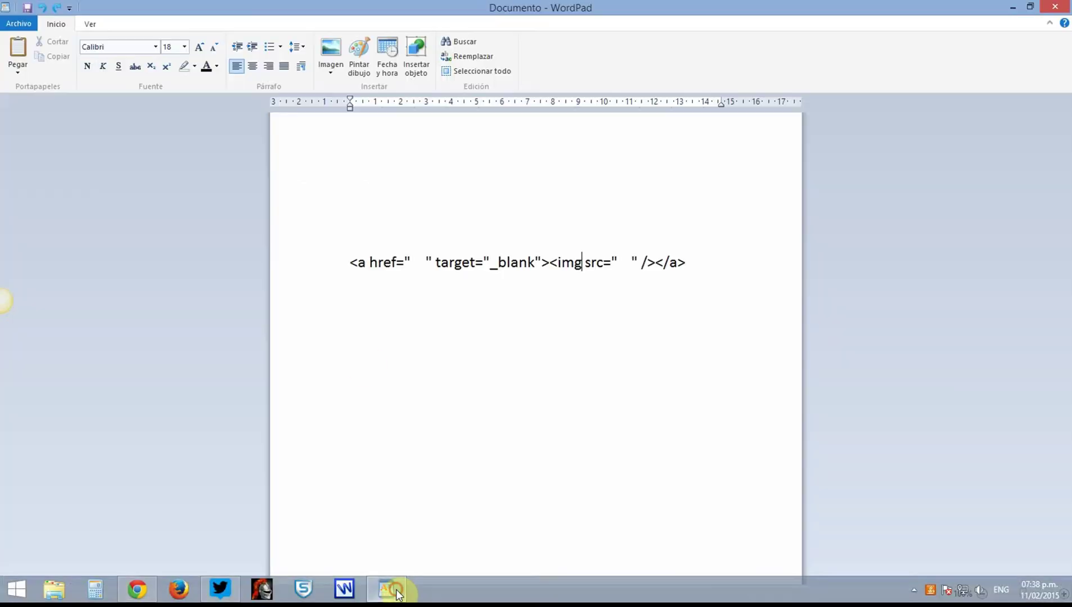
double_click(619, 263)
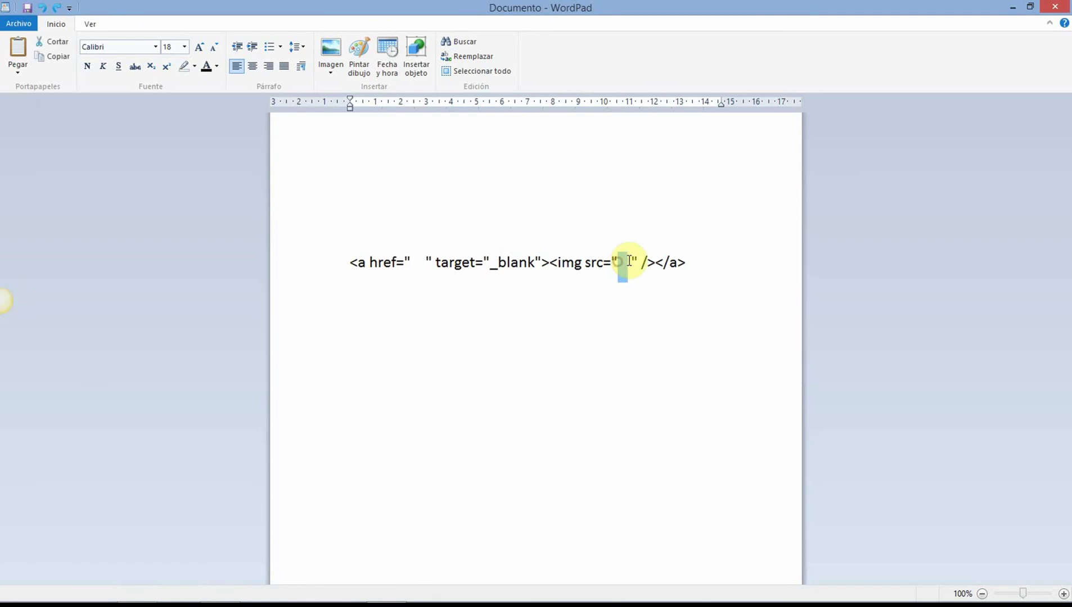
key(ctrl+v)
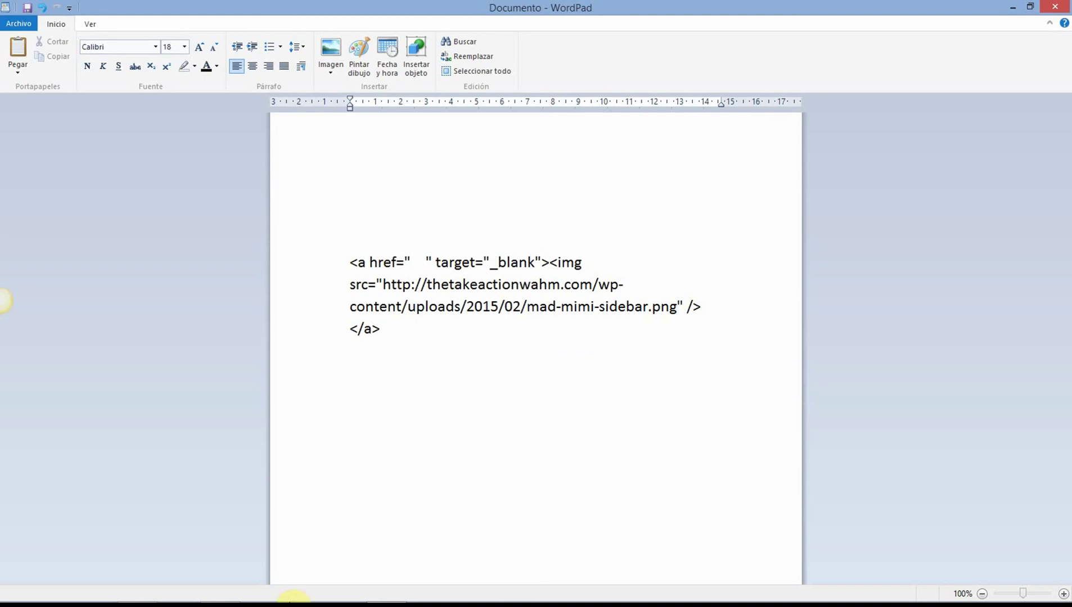
mouse_move(270, 589)
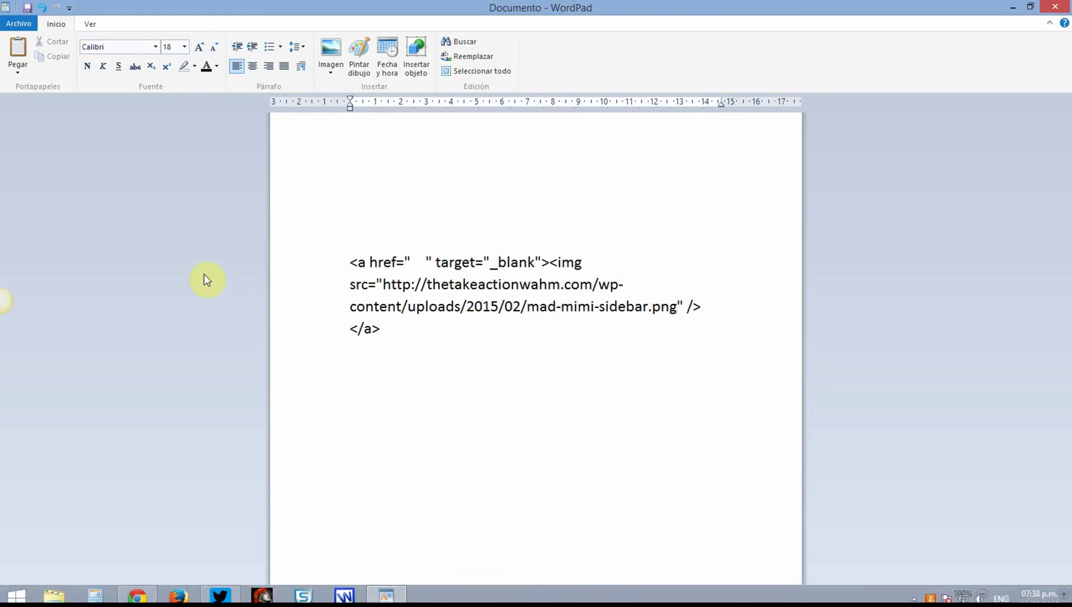
Step: Select the whole affiliate link on the Mad Mimi Affiliate Program page, then minimize Chrome
click(137, 589)
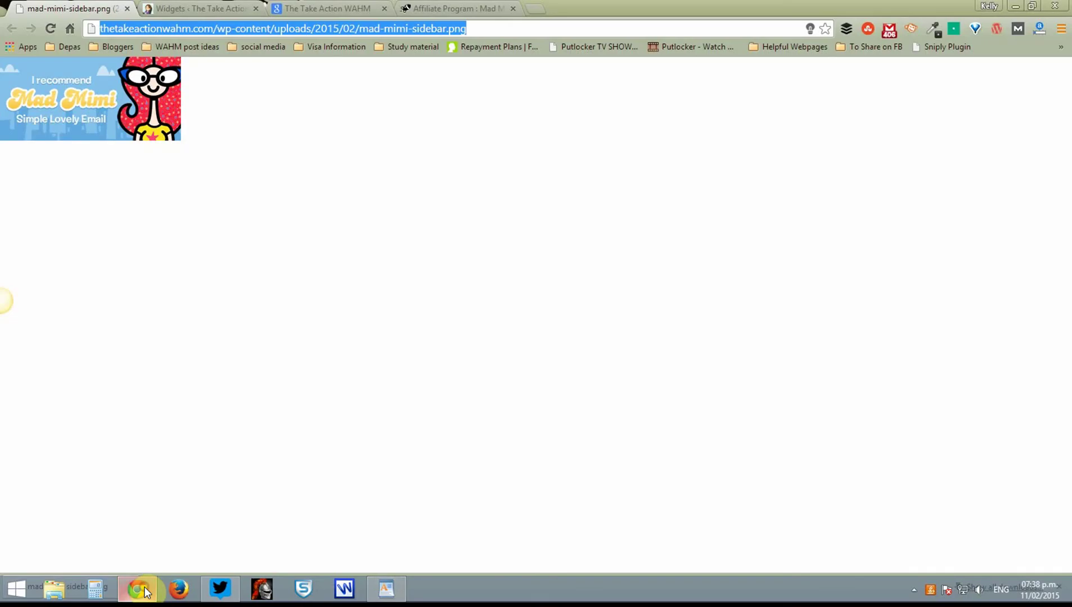
click(438, 9)
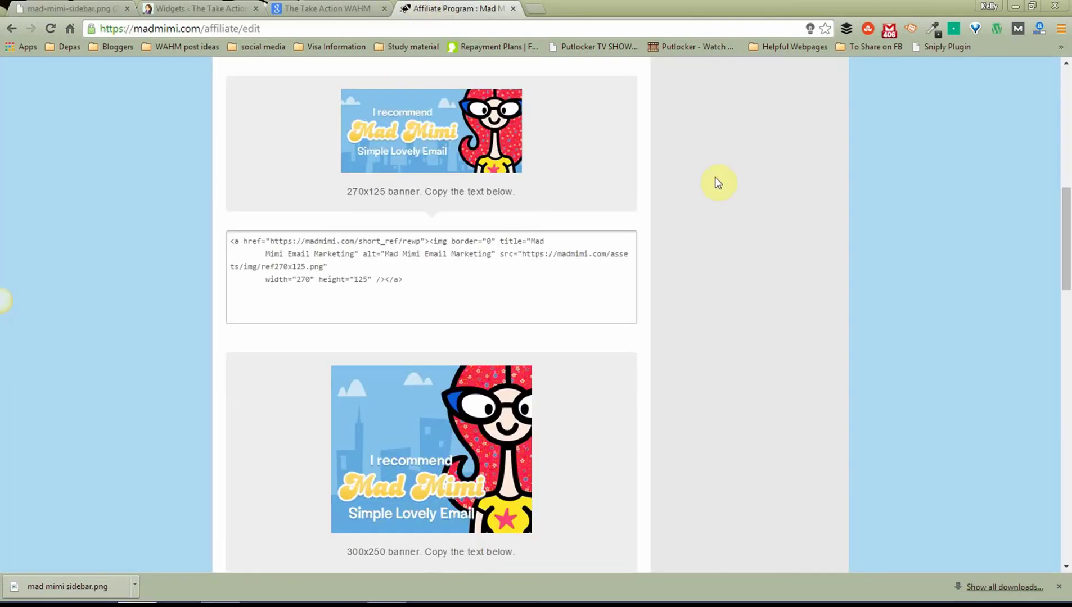
scroll(714, 178, up, 15)
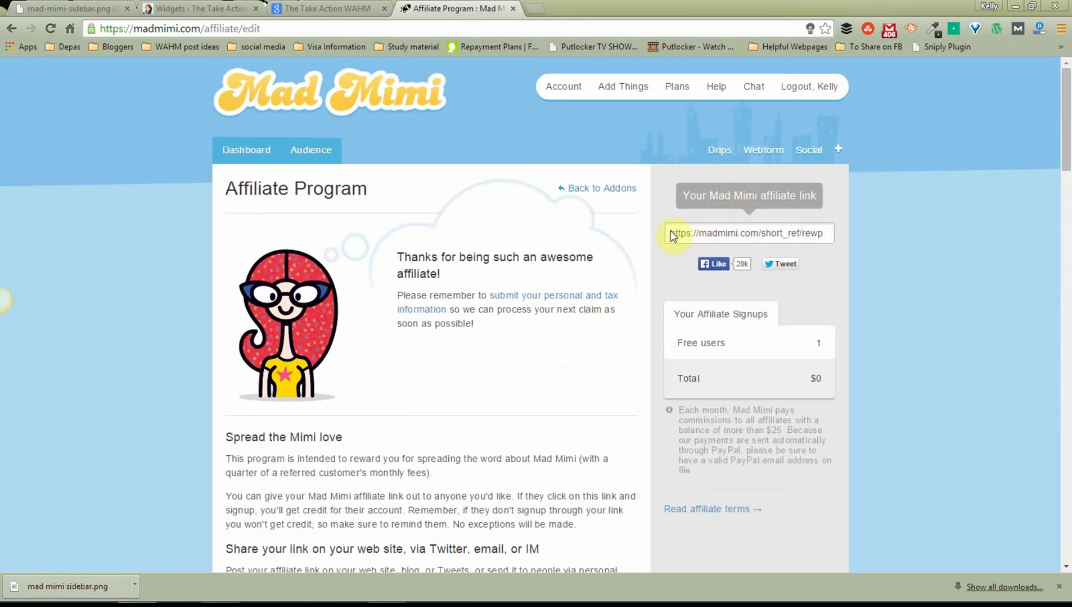
drag(718, 239, 847, 235)
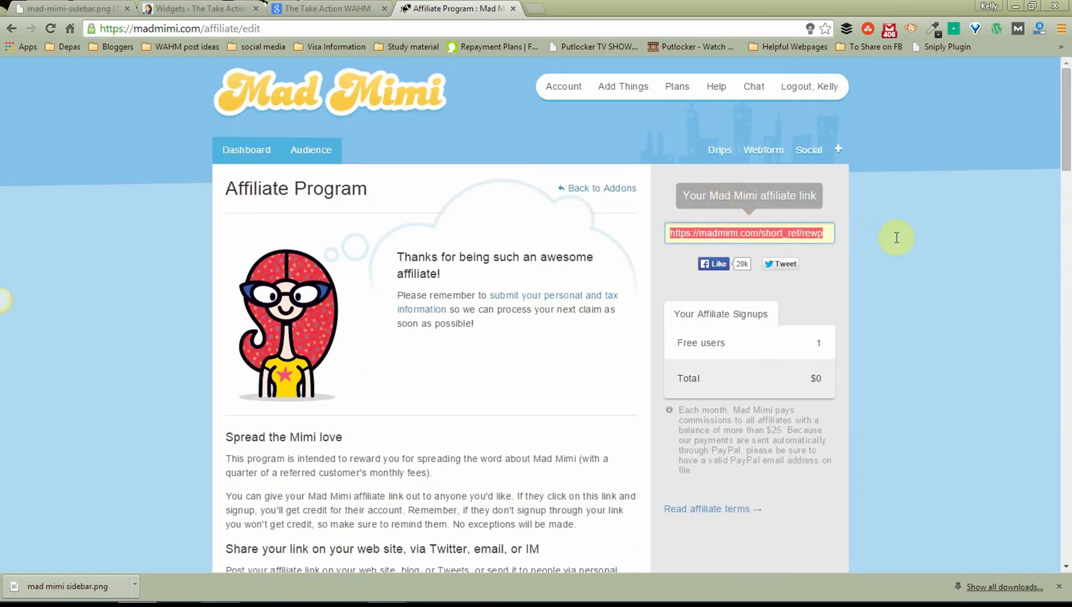
click(1015, 6)
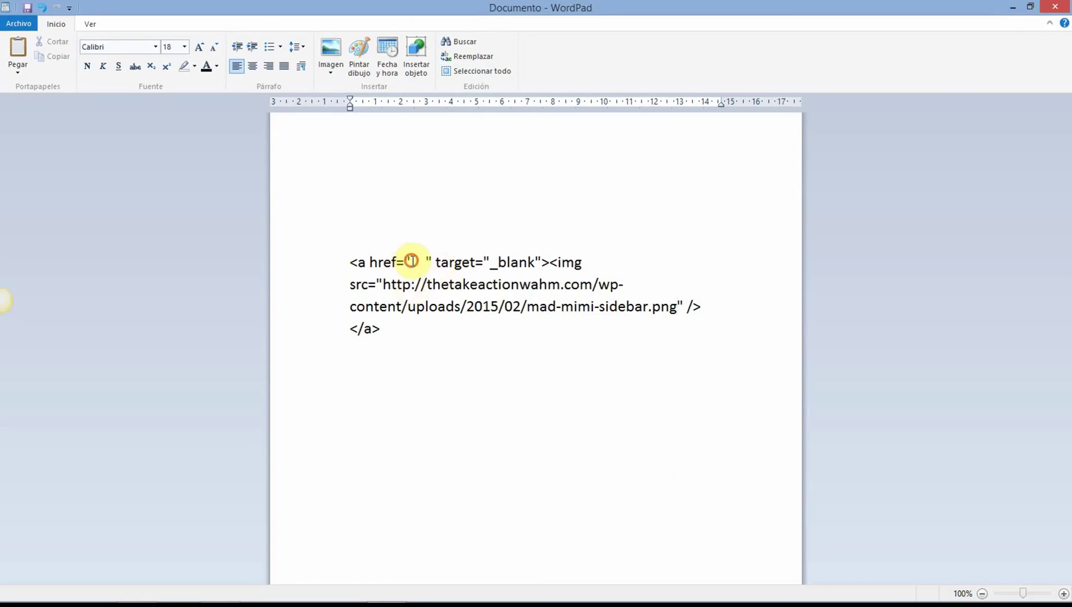
Step: Paste the affiliate link into href, copy the completed HTML snippet, and minimize WordPad
drag(410, 263, 431, 264)
key(ctrl+v)
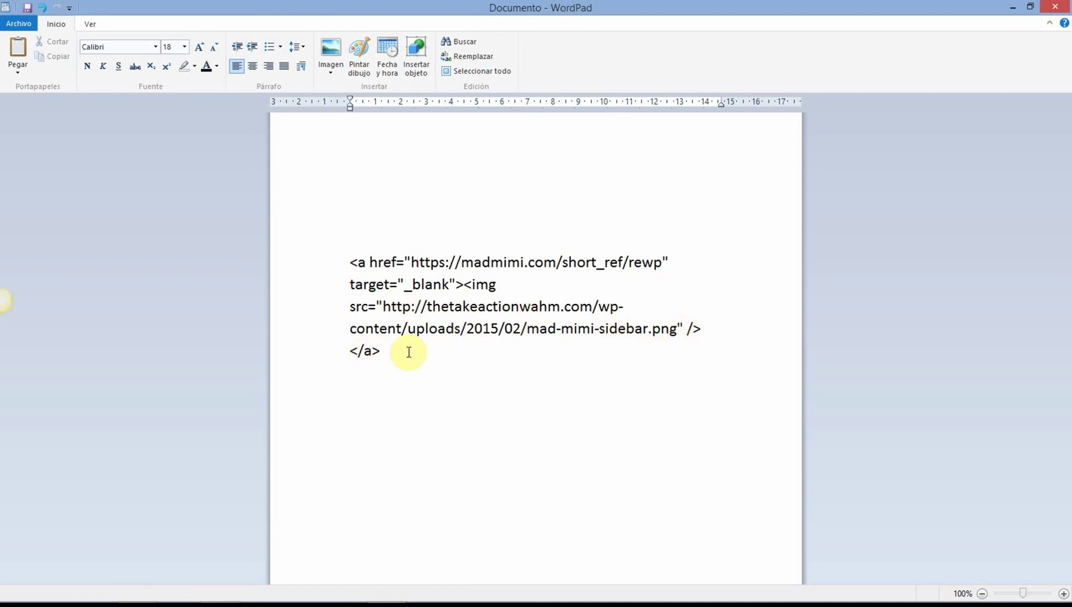
drag(409, 352, 343, 263)
right_click(400, 302)
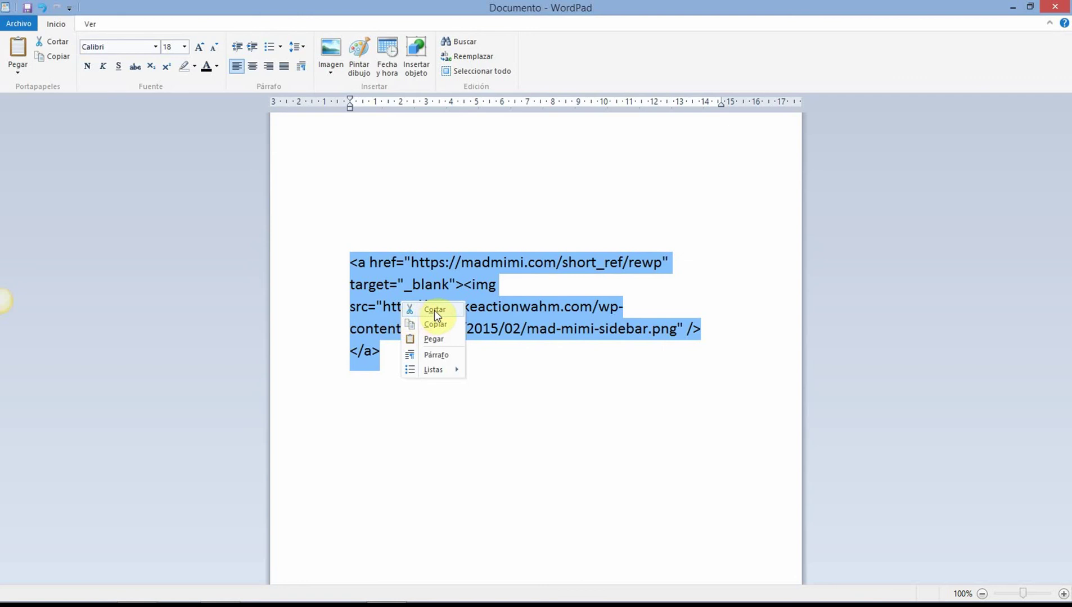
click(436, 326)
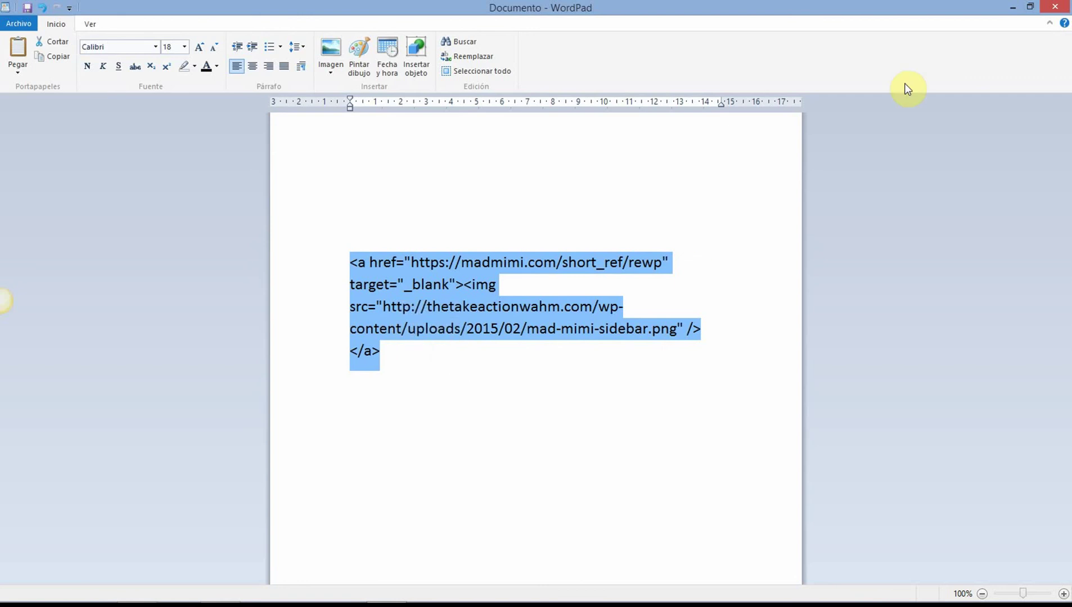
click(1012, 7)
Step: Paste the banner snippet into the Text widget, add <center> before and </cetnter> after, and save
click(142, 588)
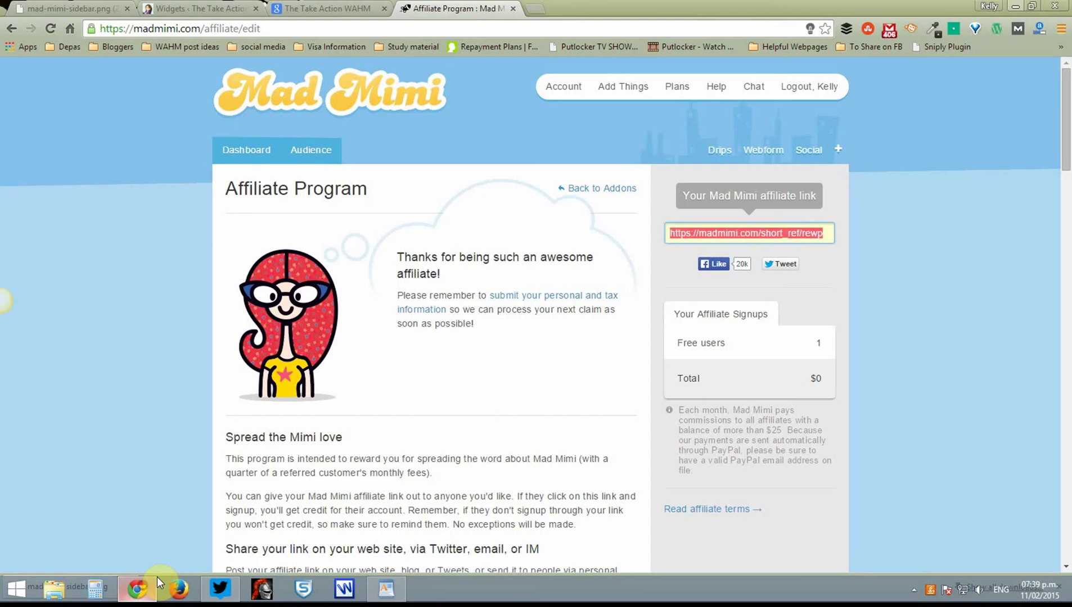
click(204, 7)
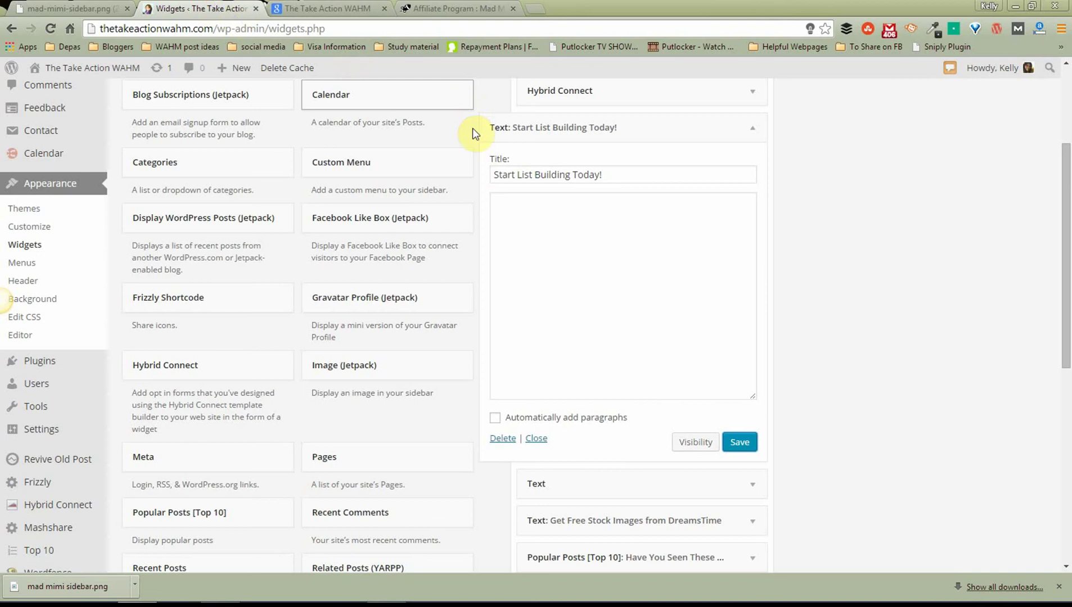
click(535, 201)
key(ctrl+v)
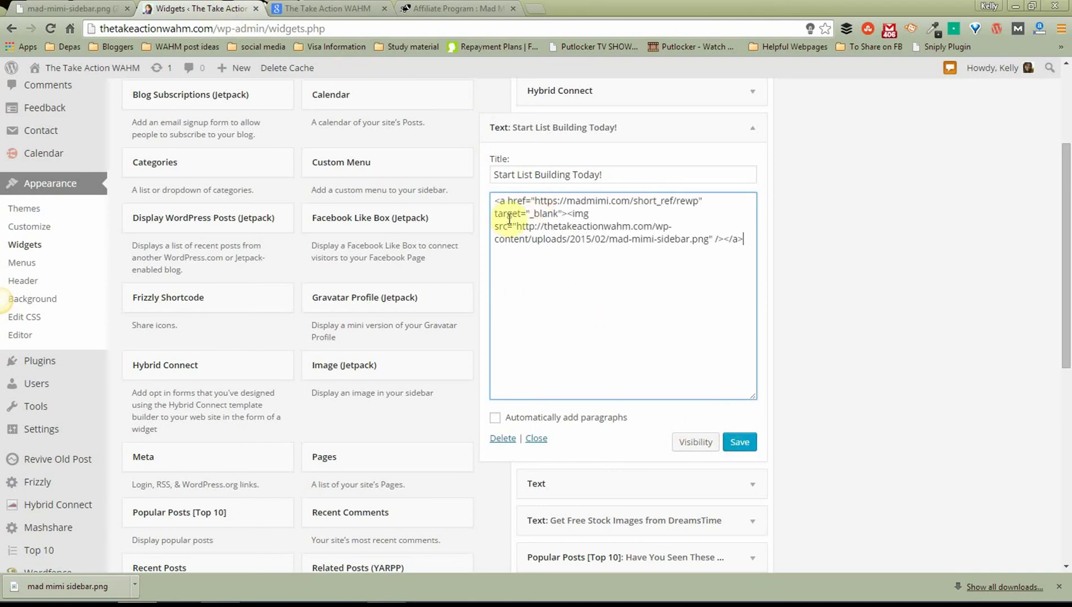
click(494, 201)
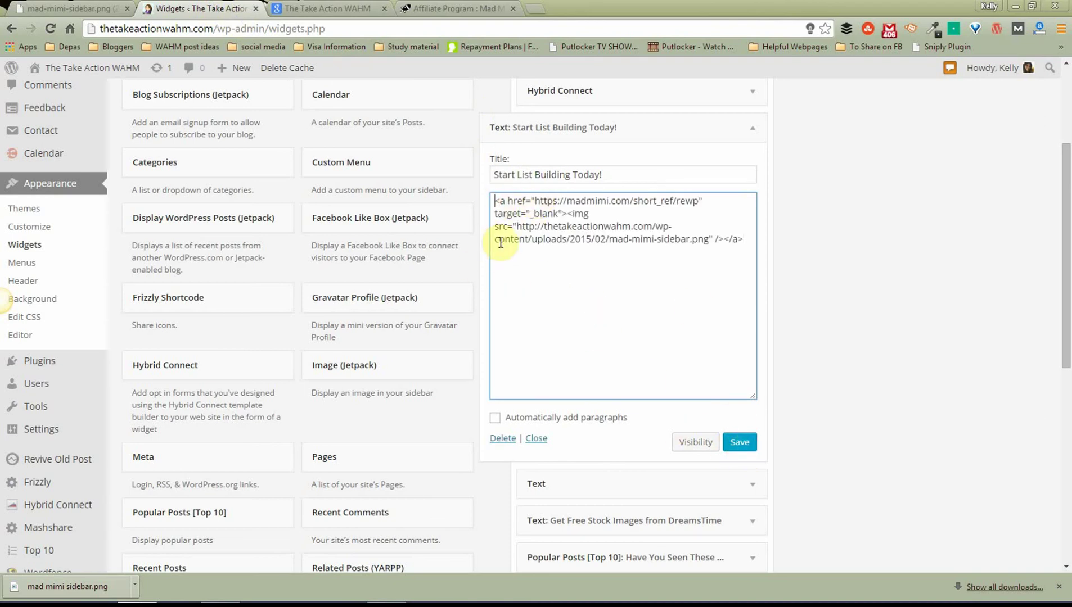
text(<center>)
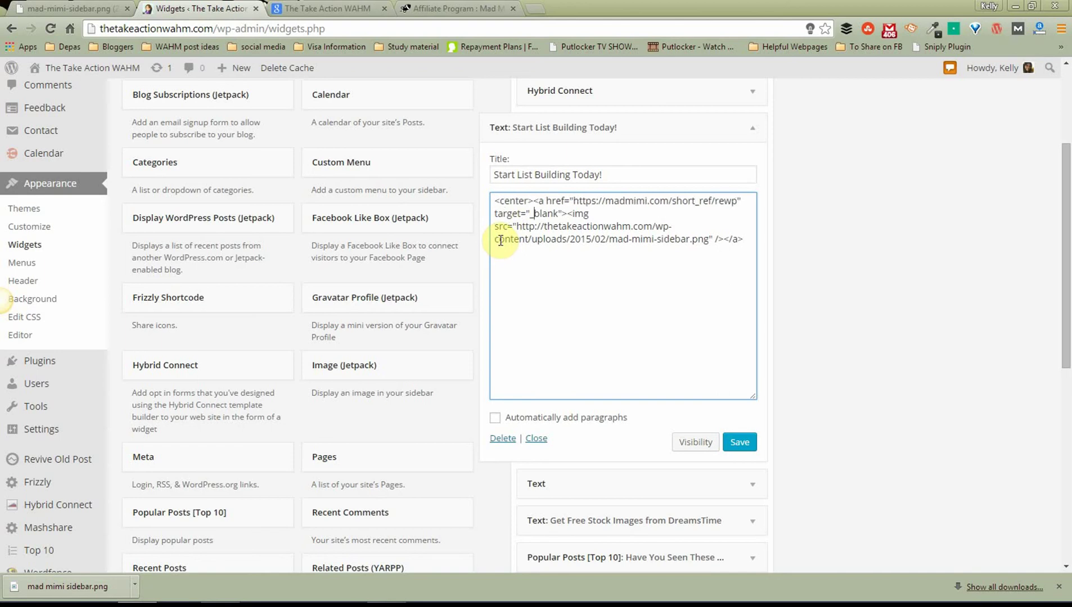
key(Down)
text(<)
text(/cet)
text(nter)
text(>)
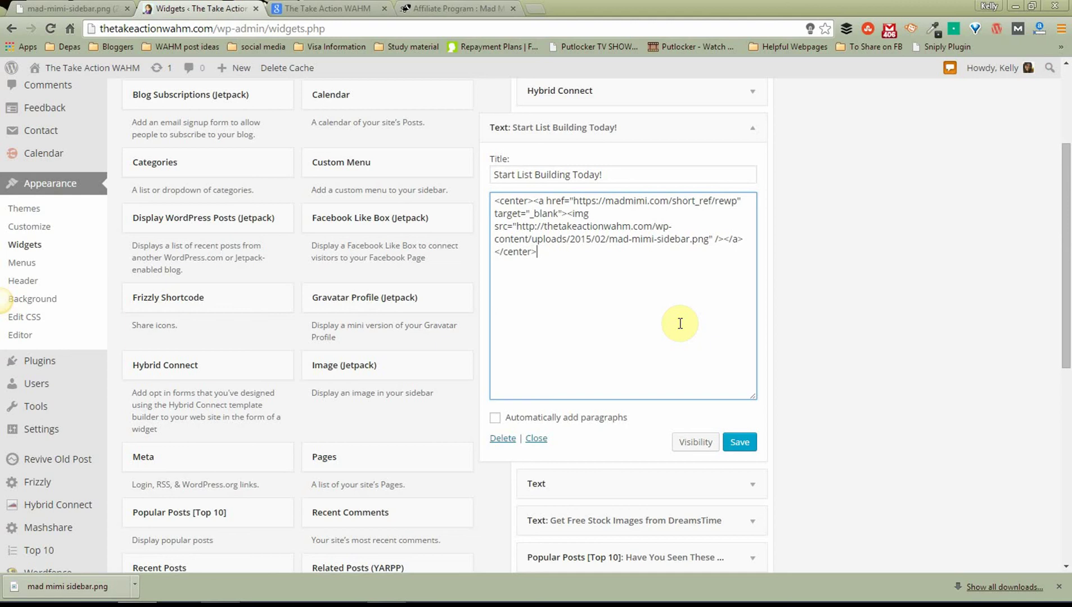
click(739, 442)
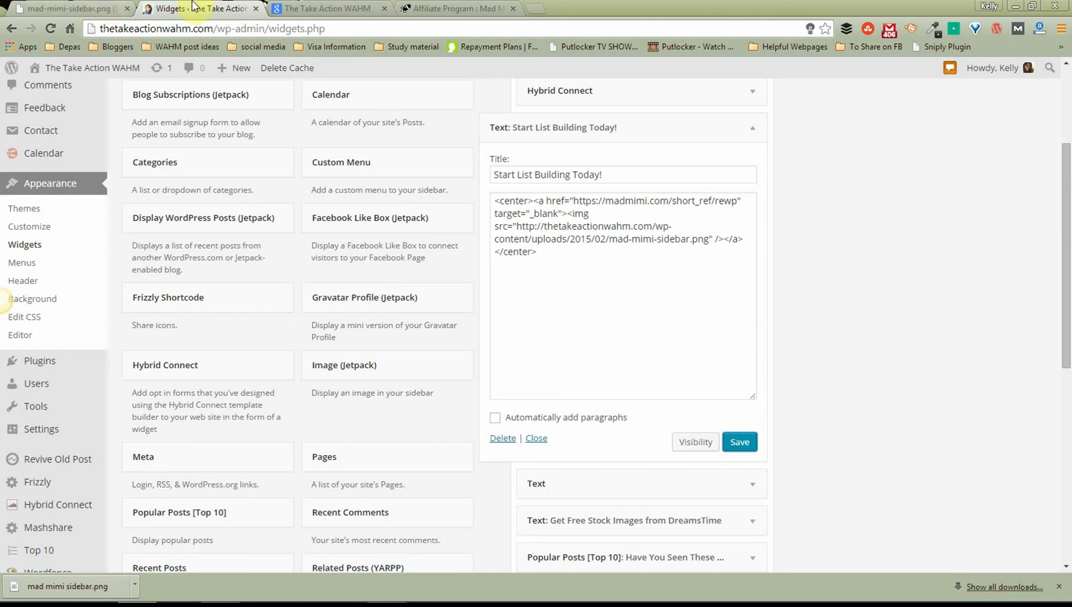
Step: Reload the blog front page and scroll to check the centered Mad Mimi banner in the sidebar
click(307, 8)
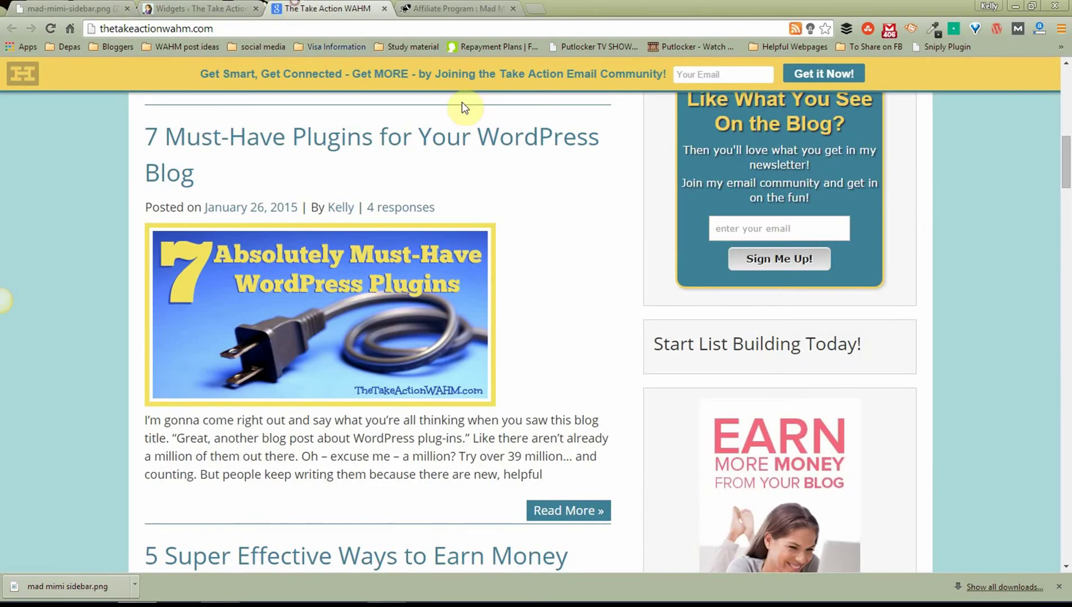
right_click(981, 192)
click(998, 230)
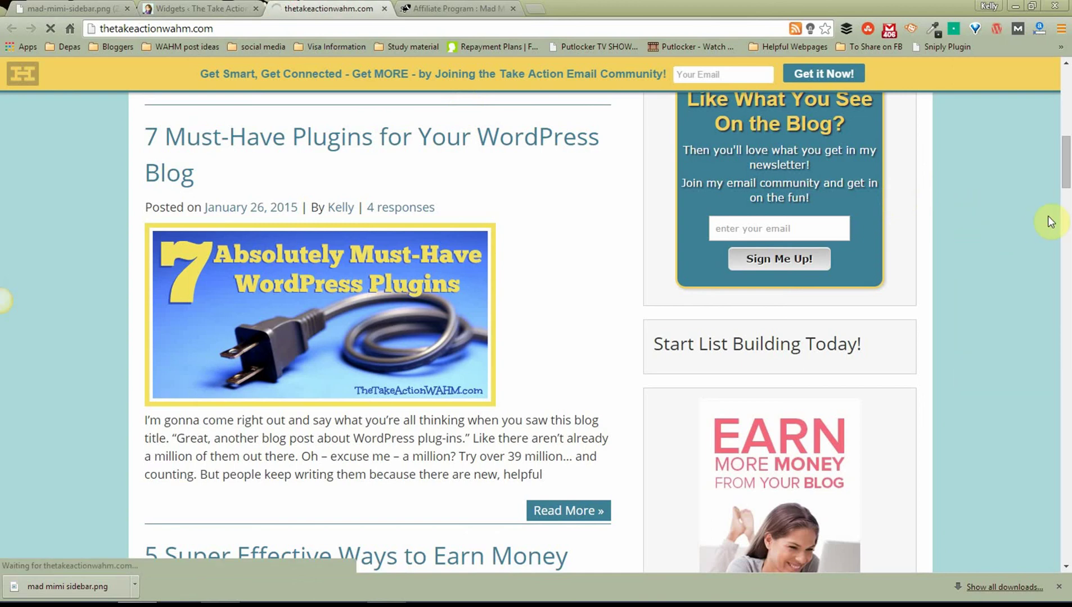
click(1068, 166)
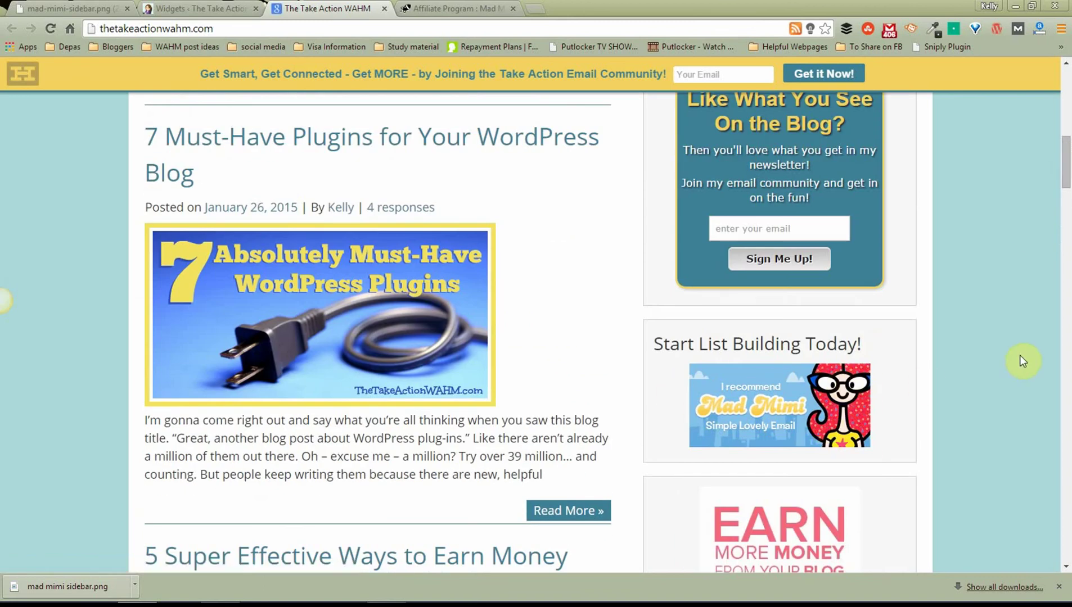
click(221, 6)
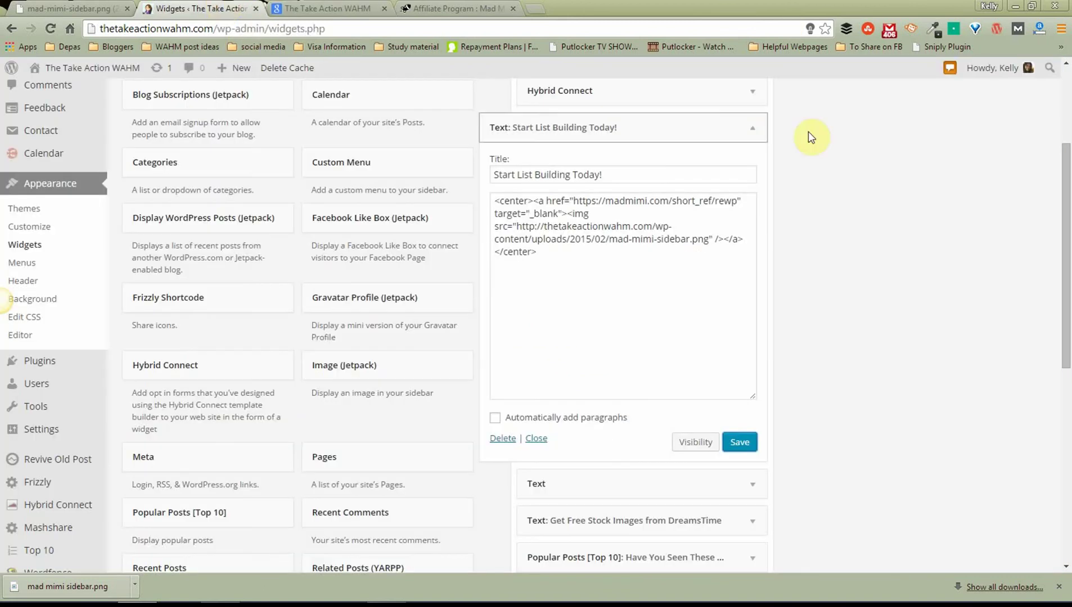
click(336, 7)
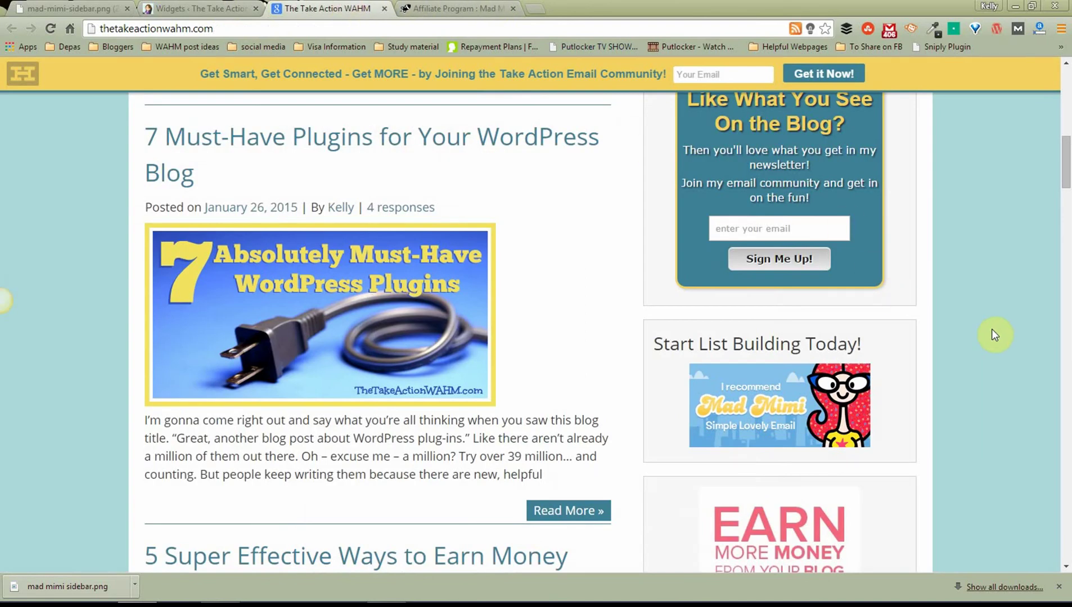
scroll(992, 334, up, 11)
scroll(992, 335, down, 3)
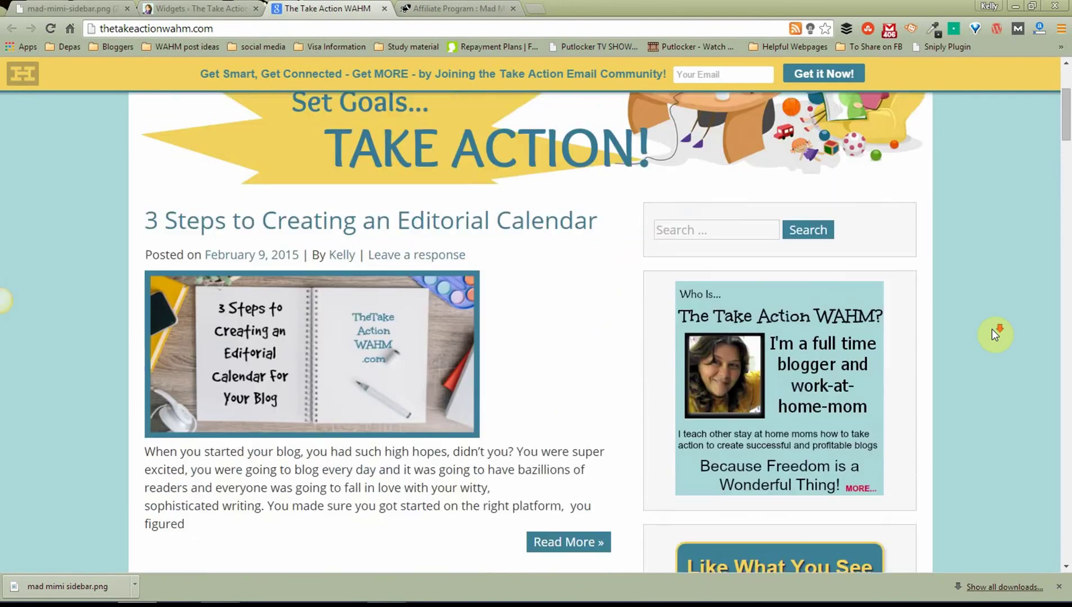
scroll(993, 333, down, 12)
scroll(994, 333, up, 4)
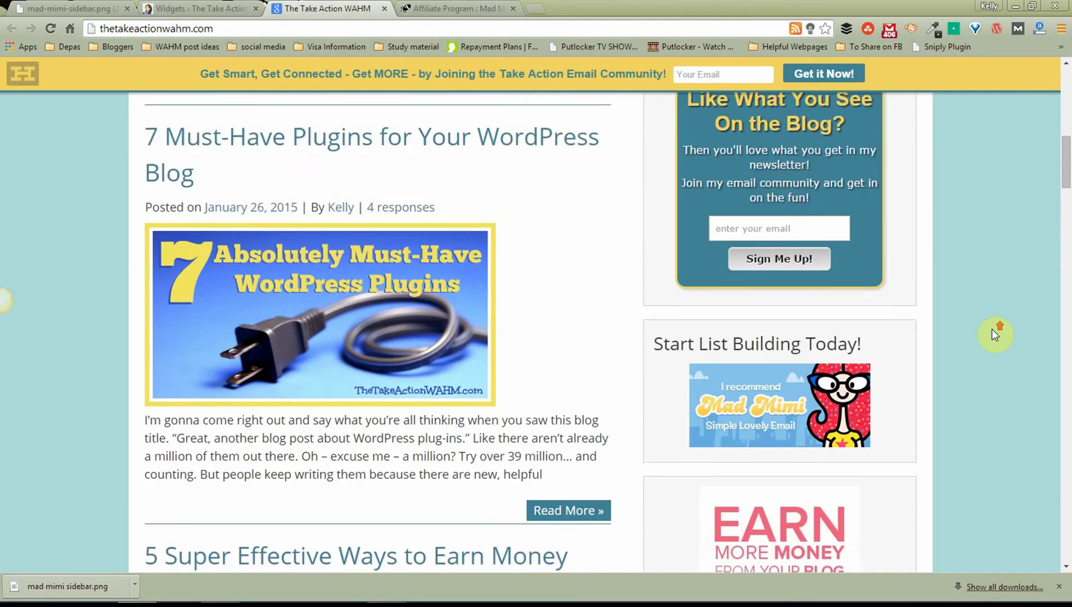
scroll(995, 334, down, 3)
scroll(994, 334, up, 3)
scroll(994, 335, up, 13)
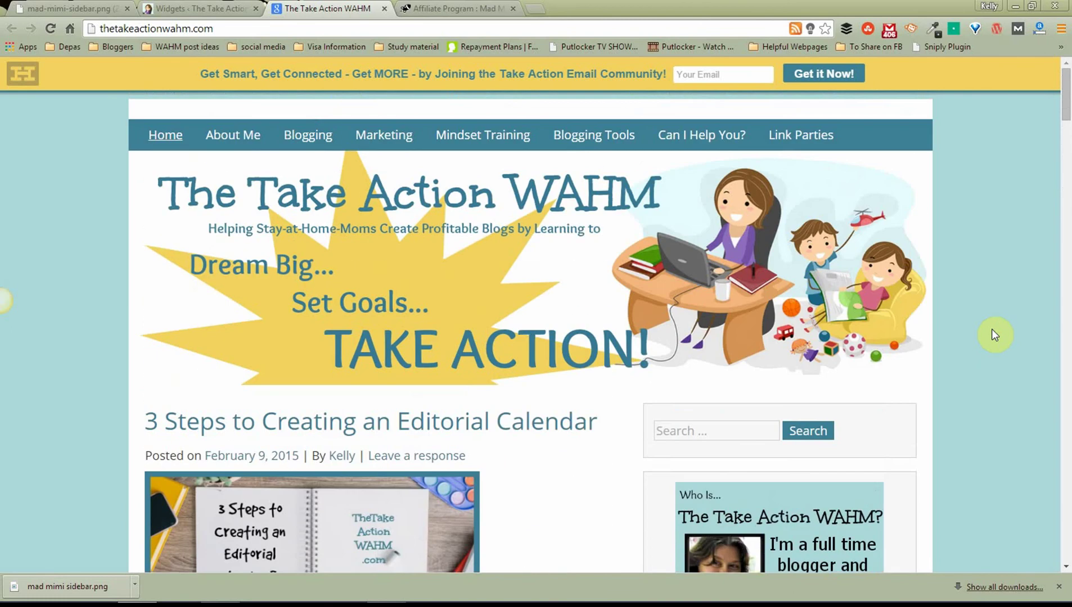